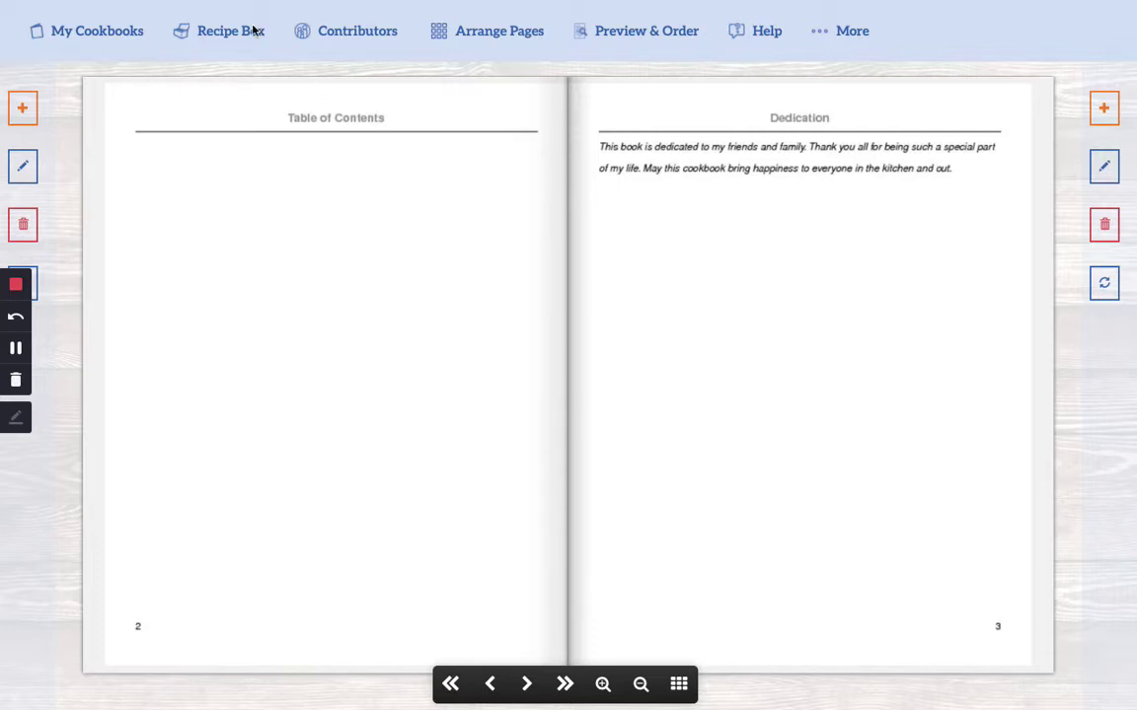
Open the Recipe Box and filter the recipes to the Adult Friendly Beverages category
click(213, 37)
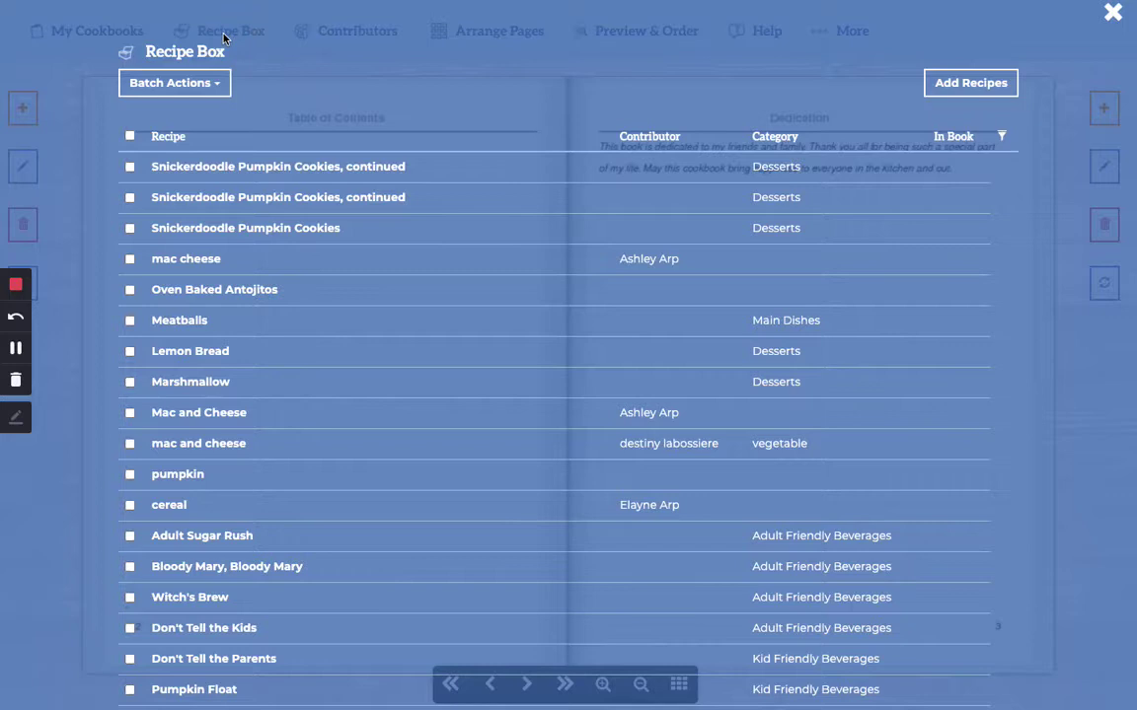
click(790, 141)
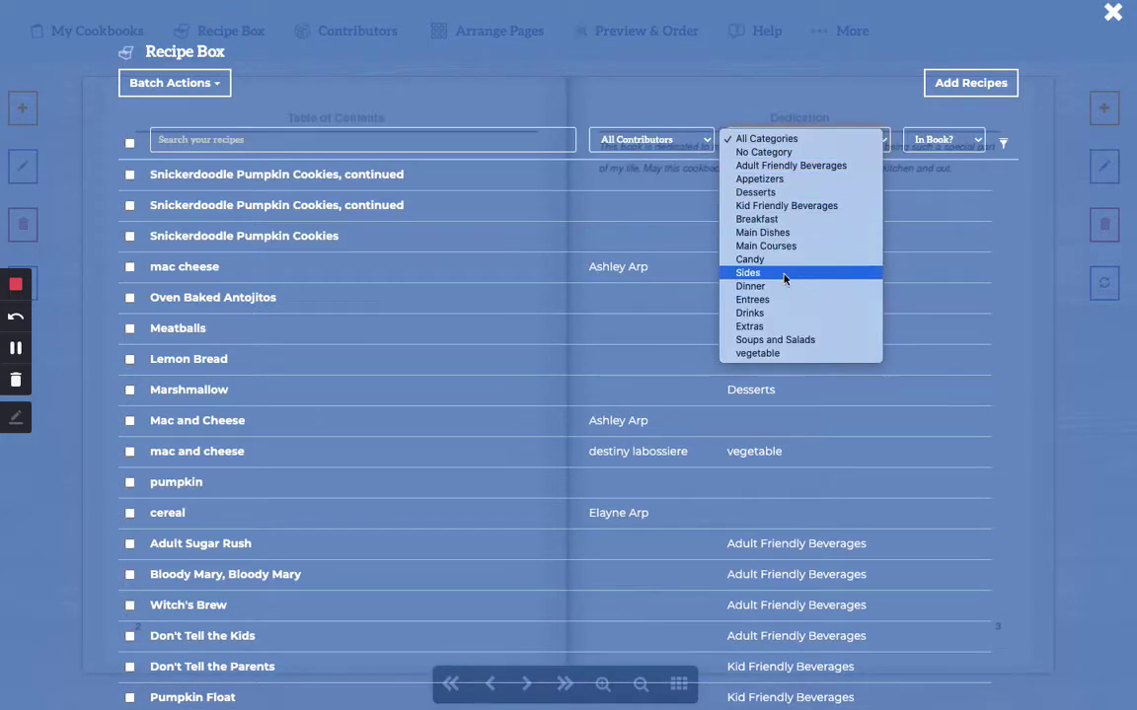
click(789, 166)
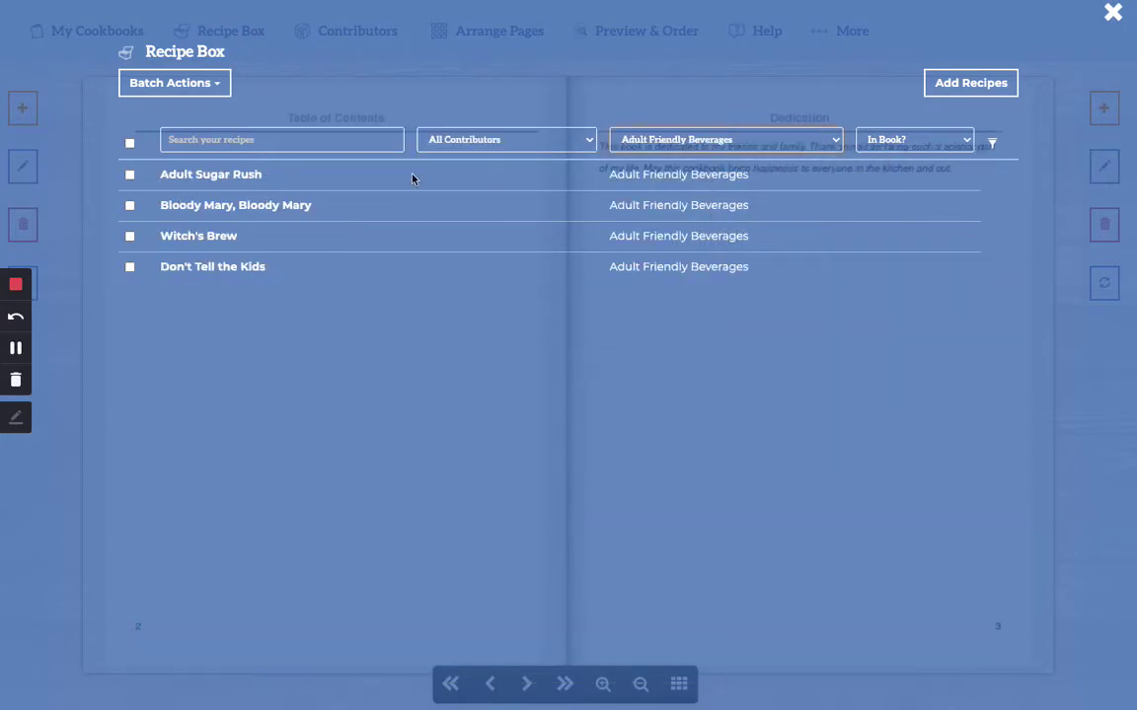
Add all Adult Friendly Beverages recipes to the book using the Long Recipe Page layout, placed in the appropriate sections with dividers
click(129, 143)
click(172, 84)
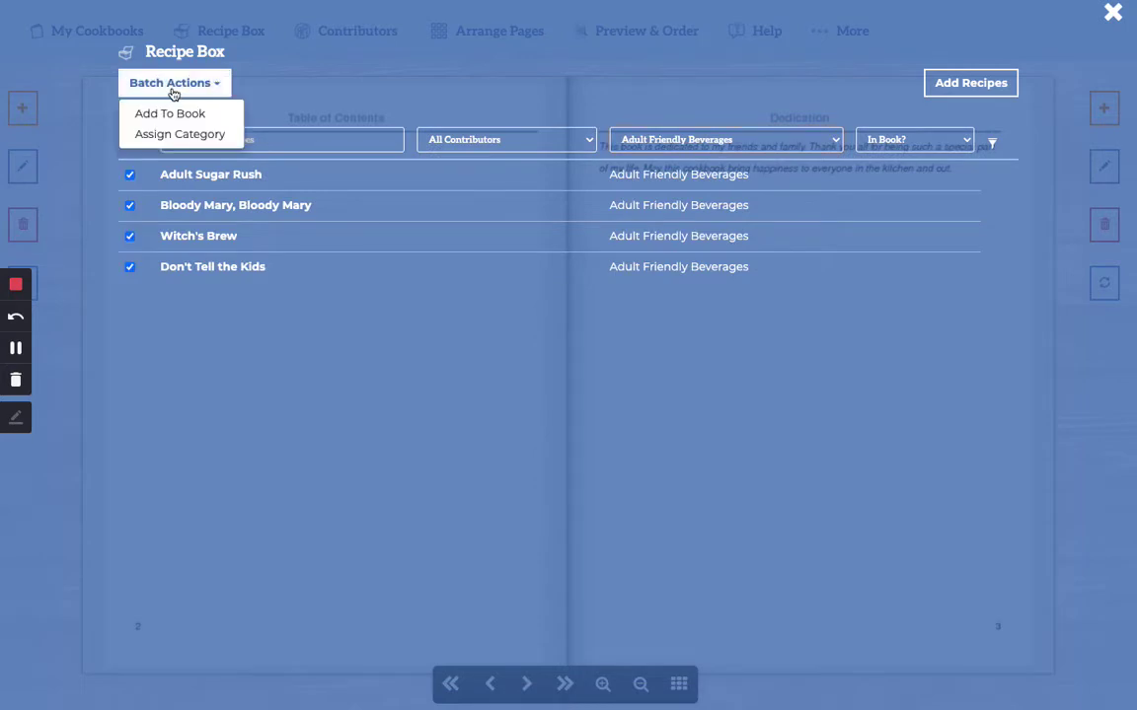
click(165, 87)
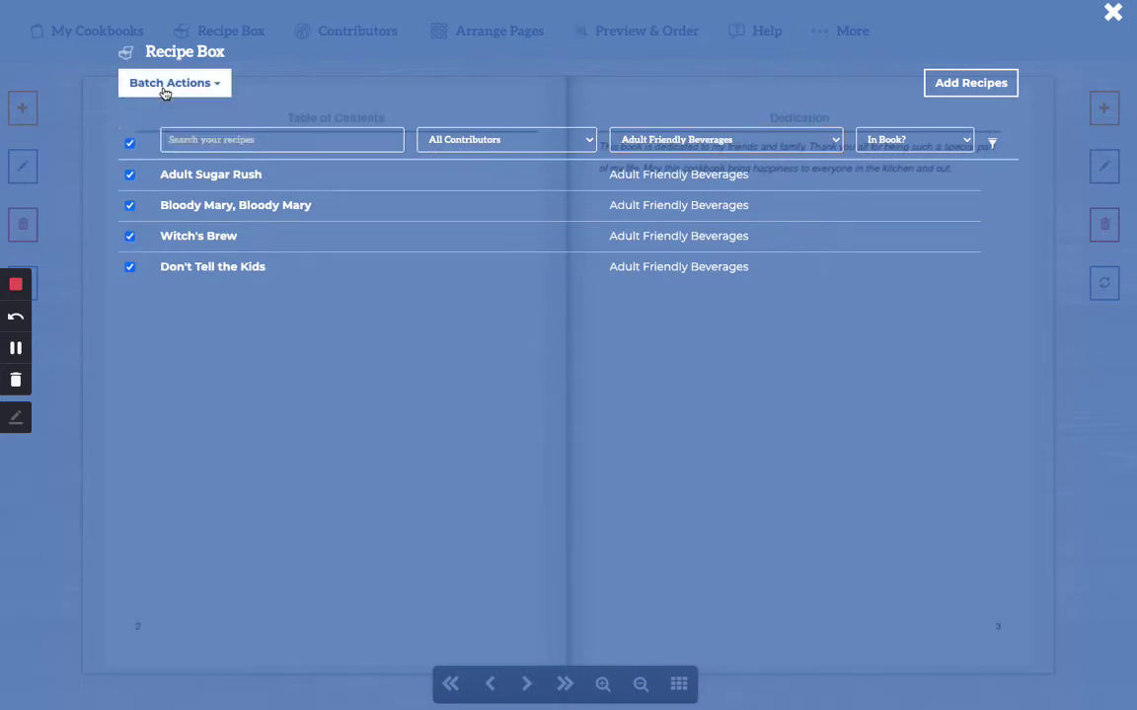
click(130, 144)
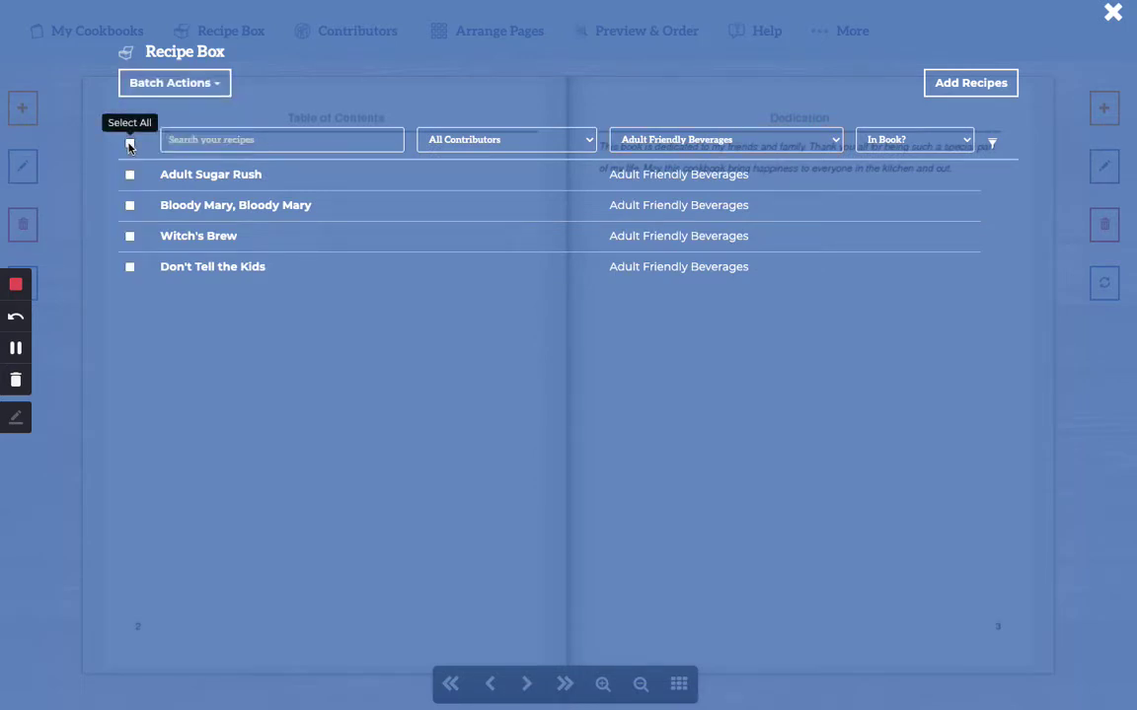
click(130, 145)
click(200, 82)
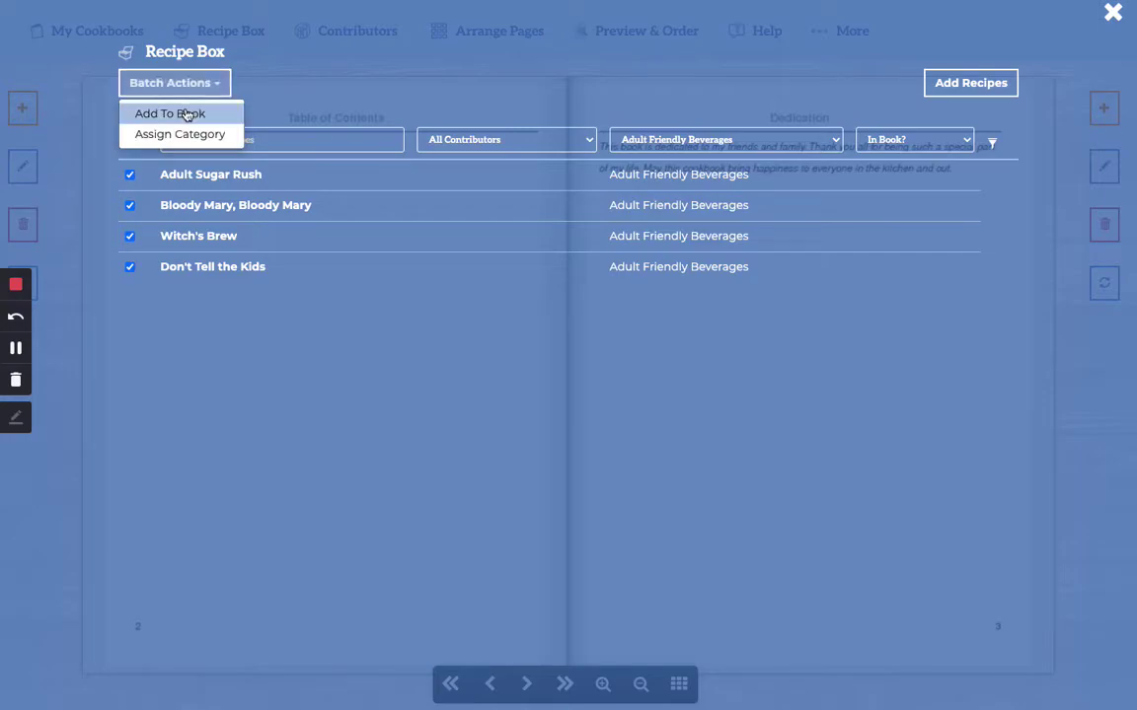
click(187, 115)
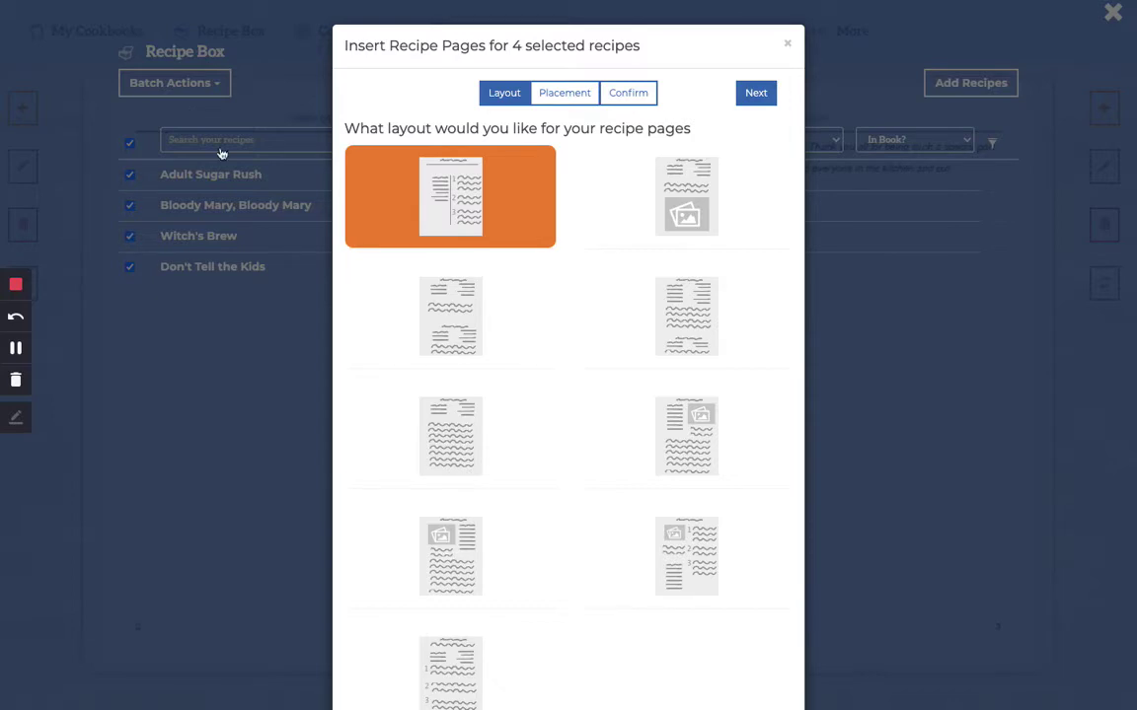
click(431, 437)
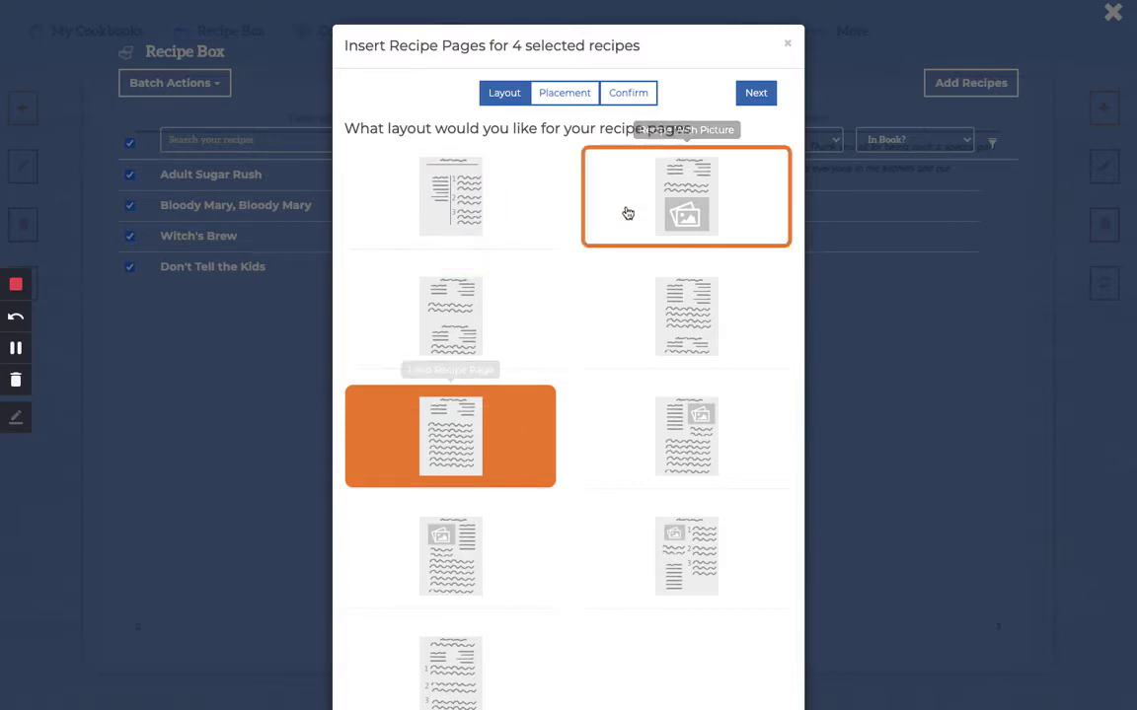
click(753, 95)
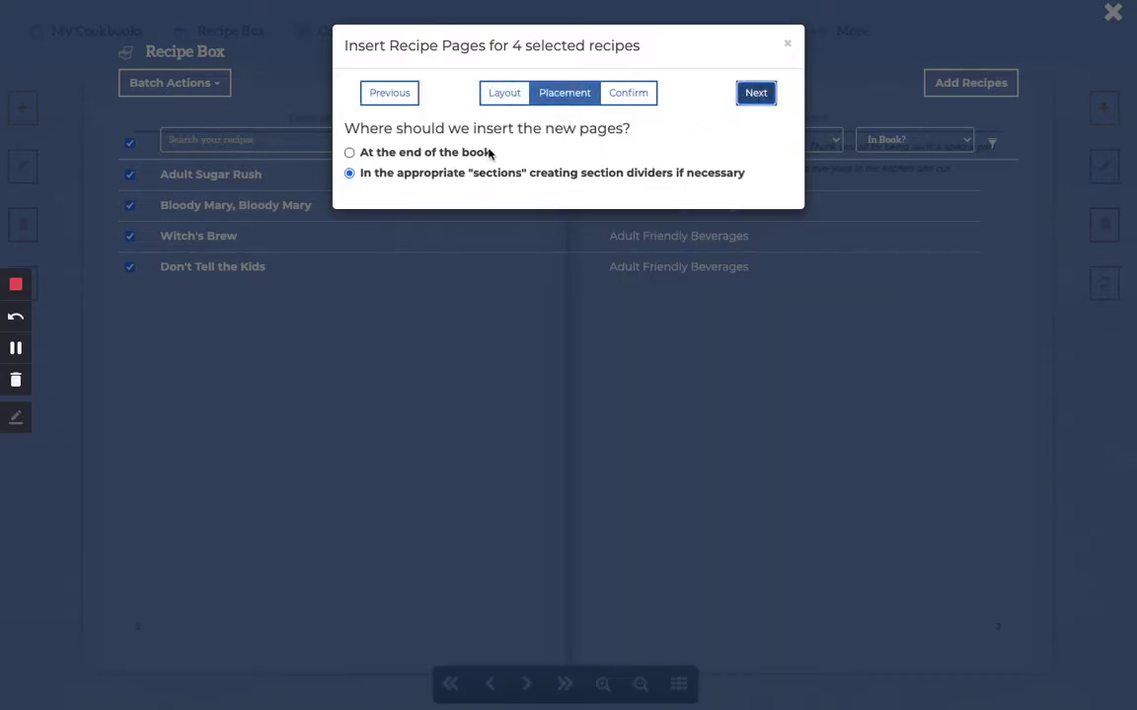
click(747, 98)
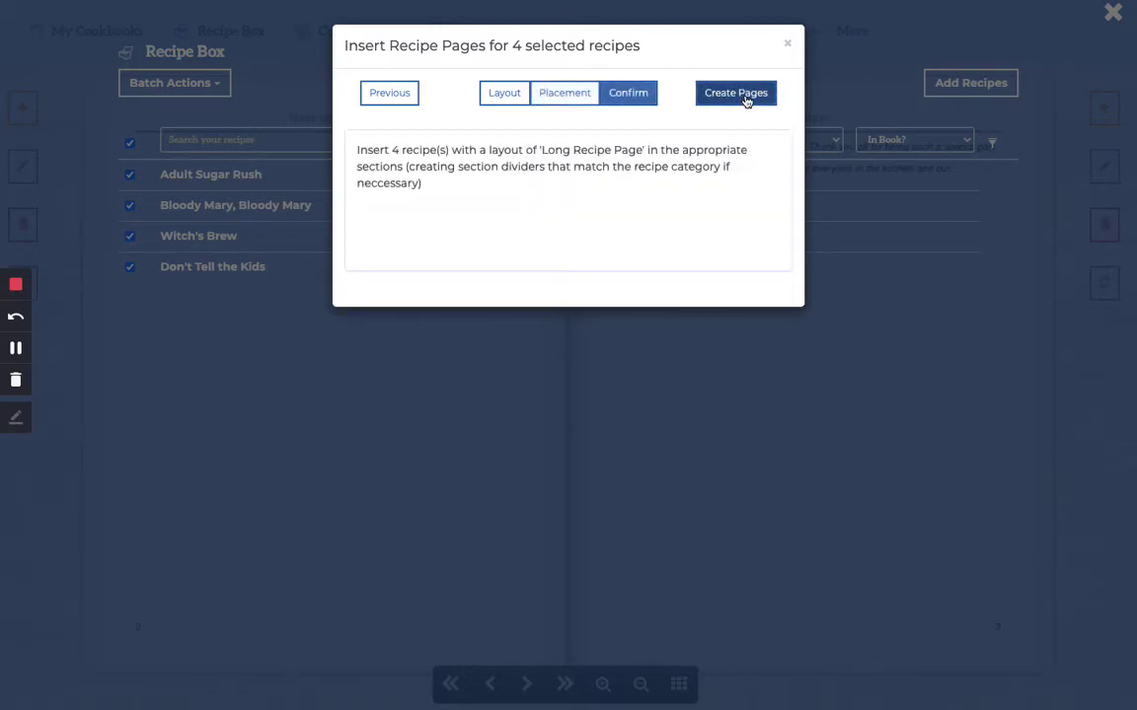
click(746, 98)
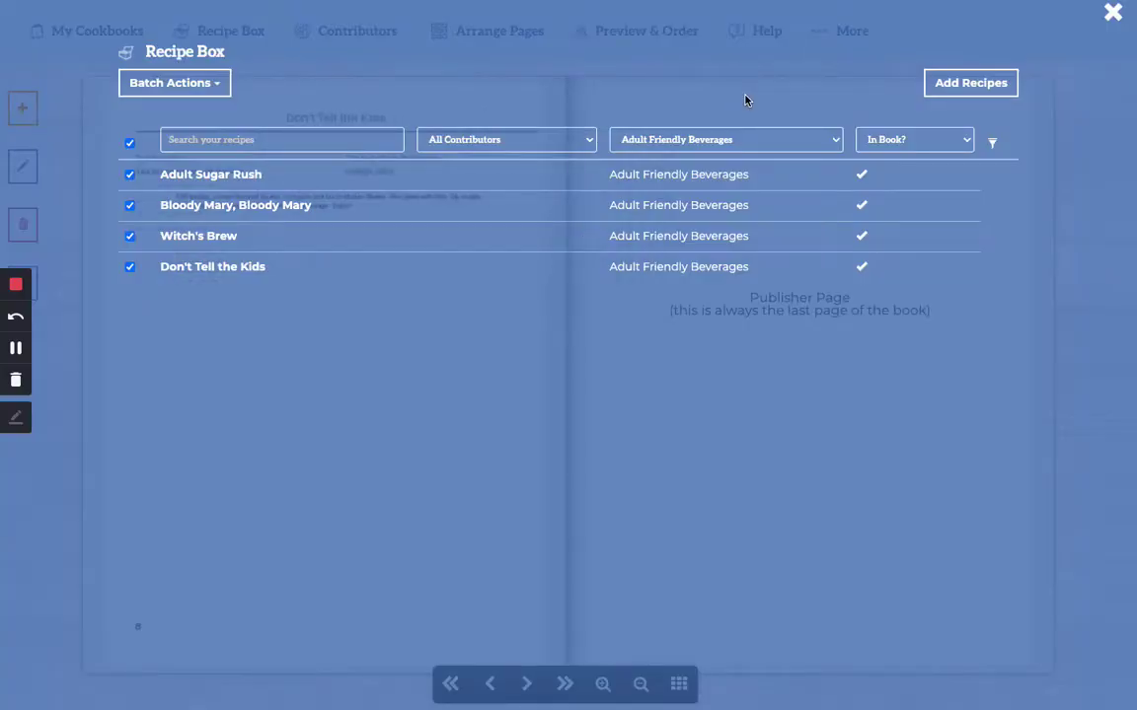
Filter to Kid Friendly Beverages and add all its recipes to the book in their section with the Long Recipe Page layout
click(631, 140)
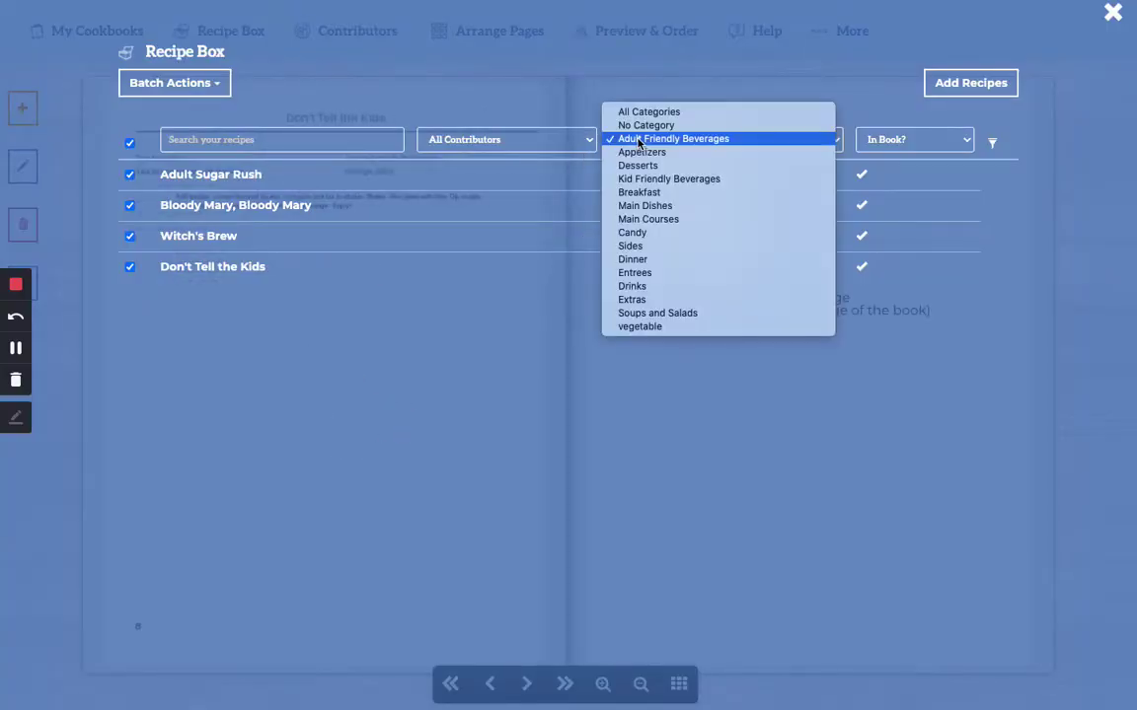
click(639, 180)
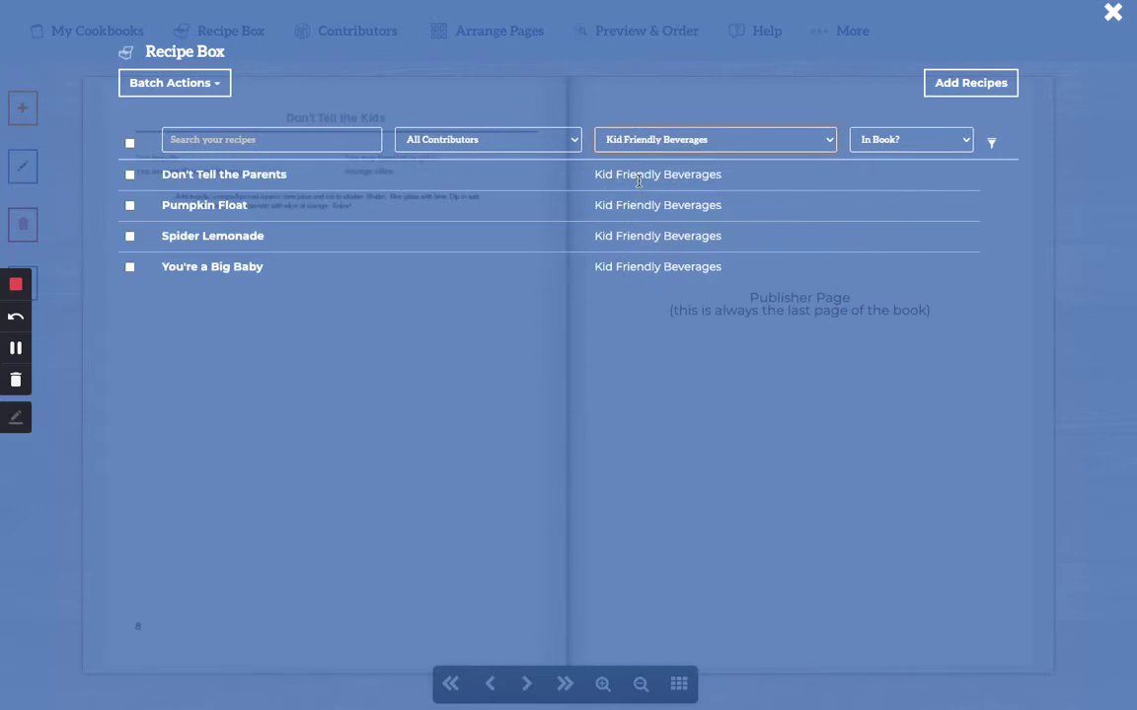
click(170, 85)
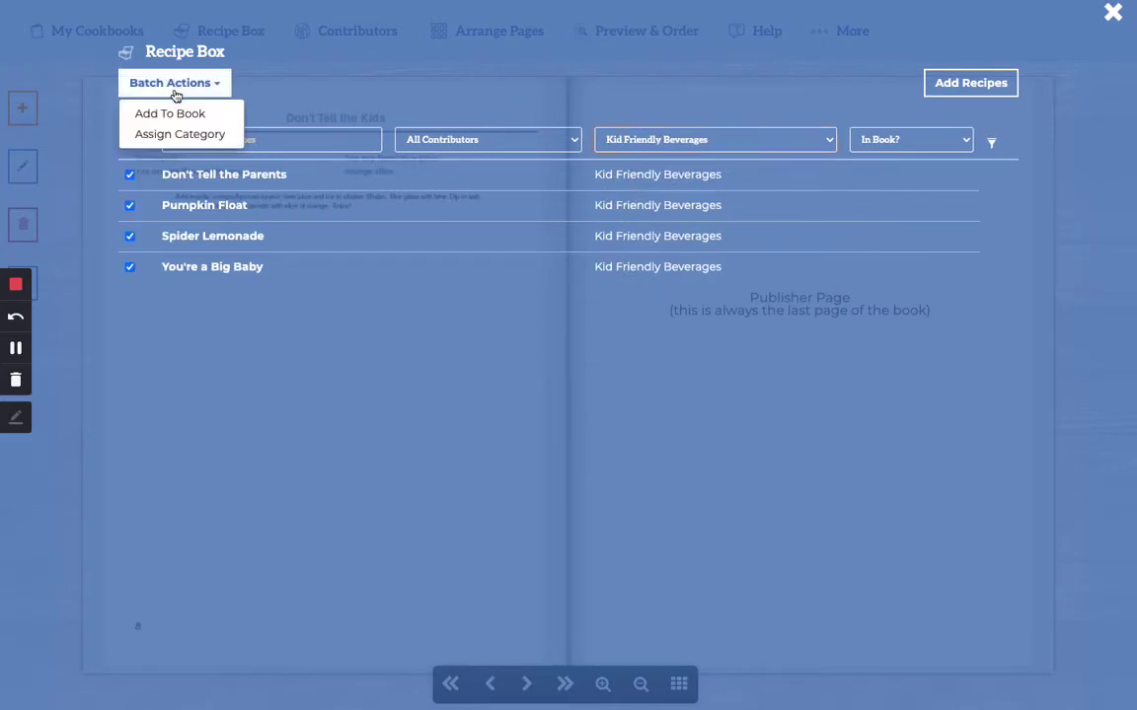
click(173, 113)
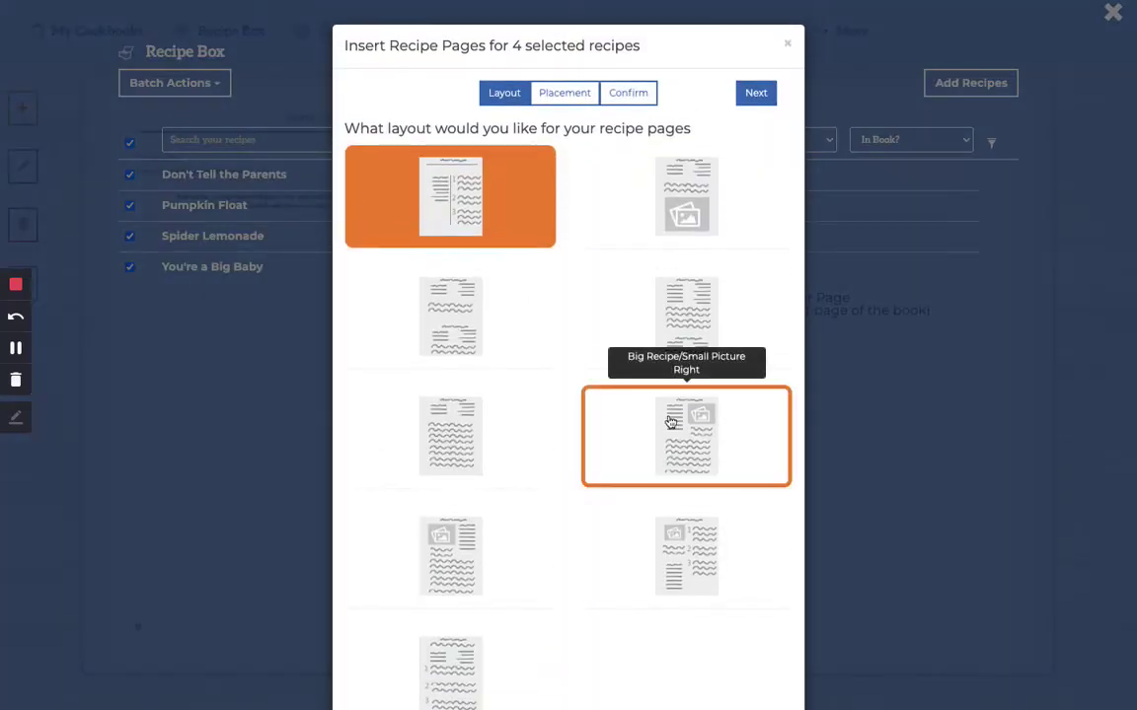
click(510, 472)
click(757, 98)
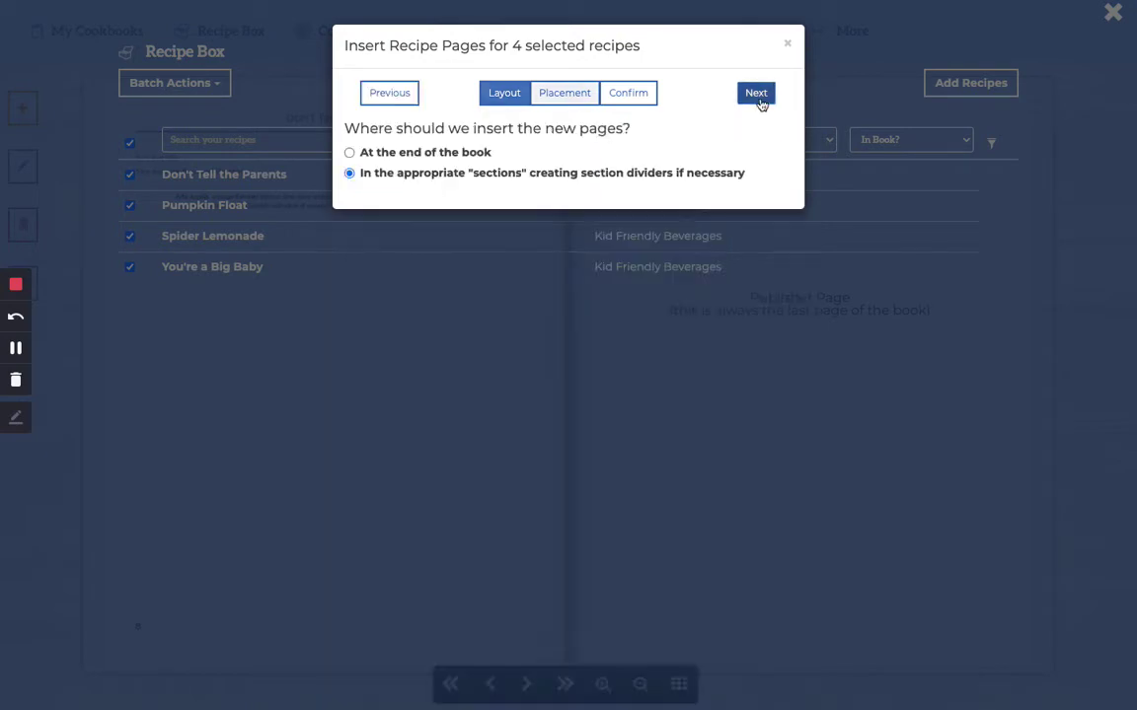
click(758, 101)
click(760, 102)
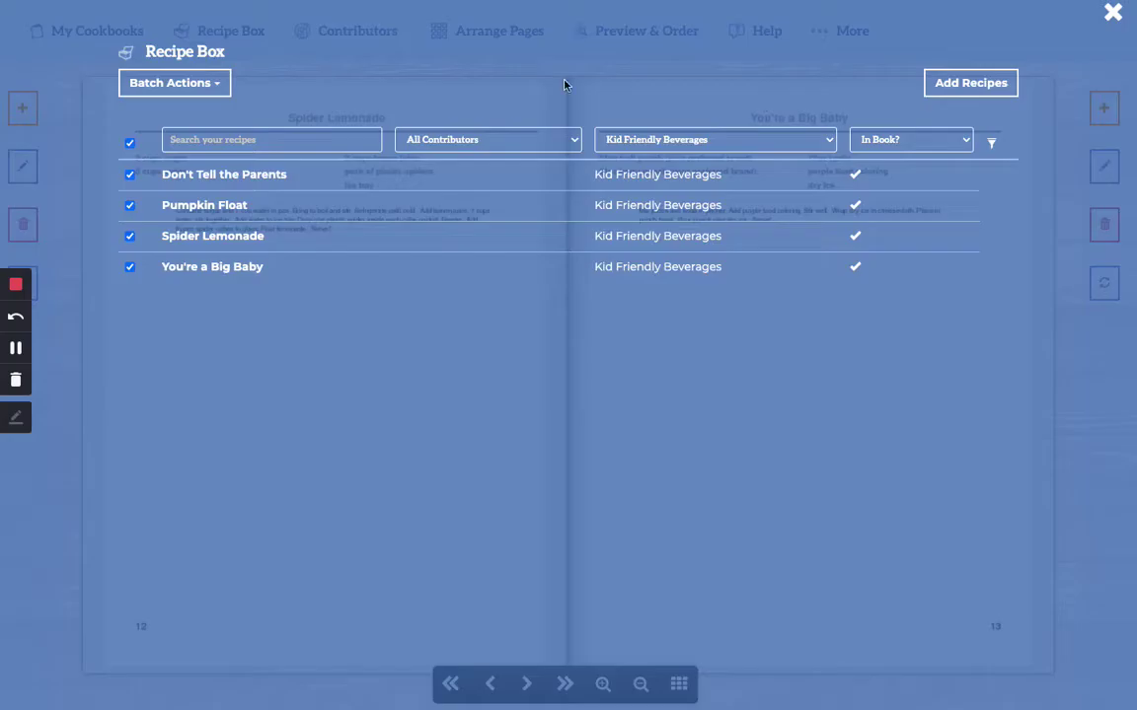
Filter to Appetizers and select the Deviled Eyes, Cauldron Hummus, Candy Corn Popcorn and Bandaged Mummies recipes
click(683, 144)
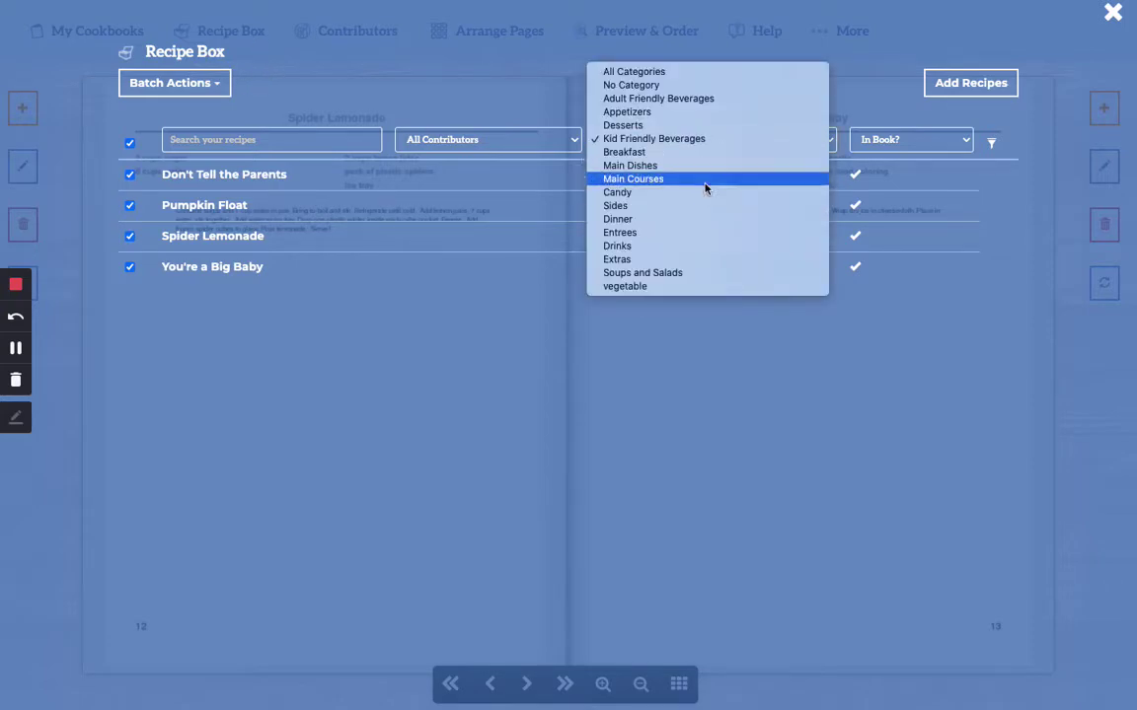
click(689, 117)
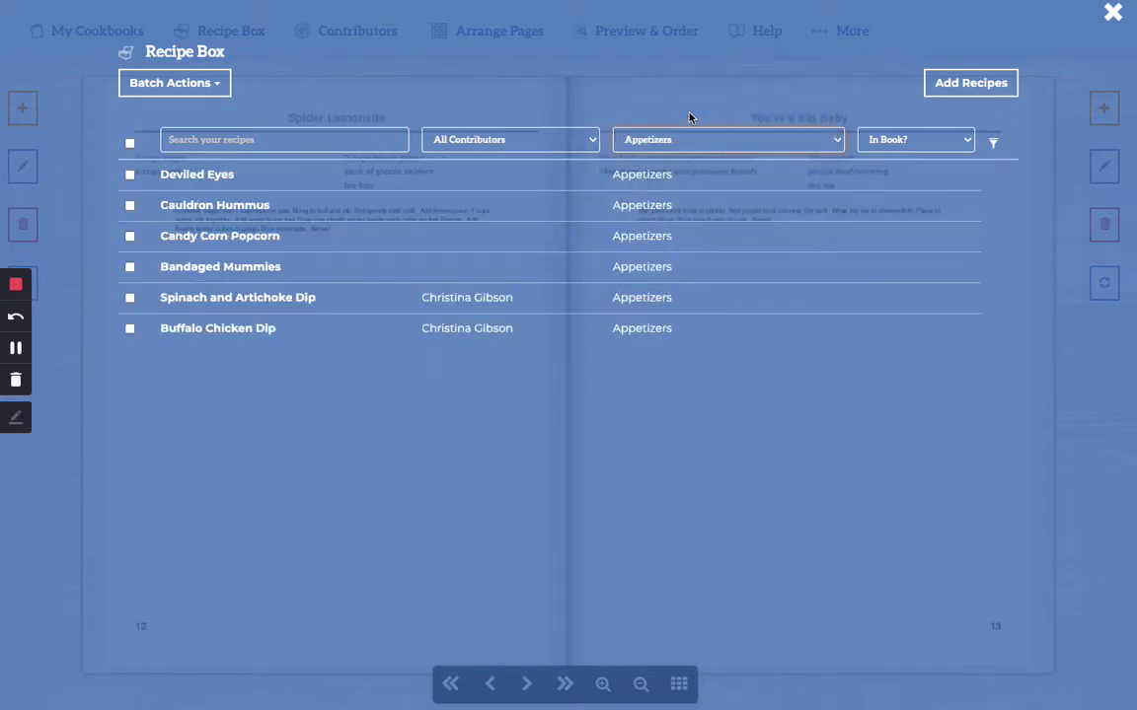
click(130, 175)
click(130, 206)
click(129, 236)
click(129, 267)
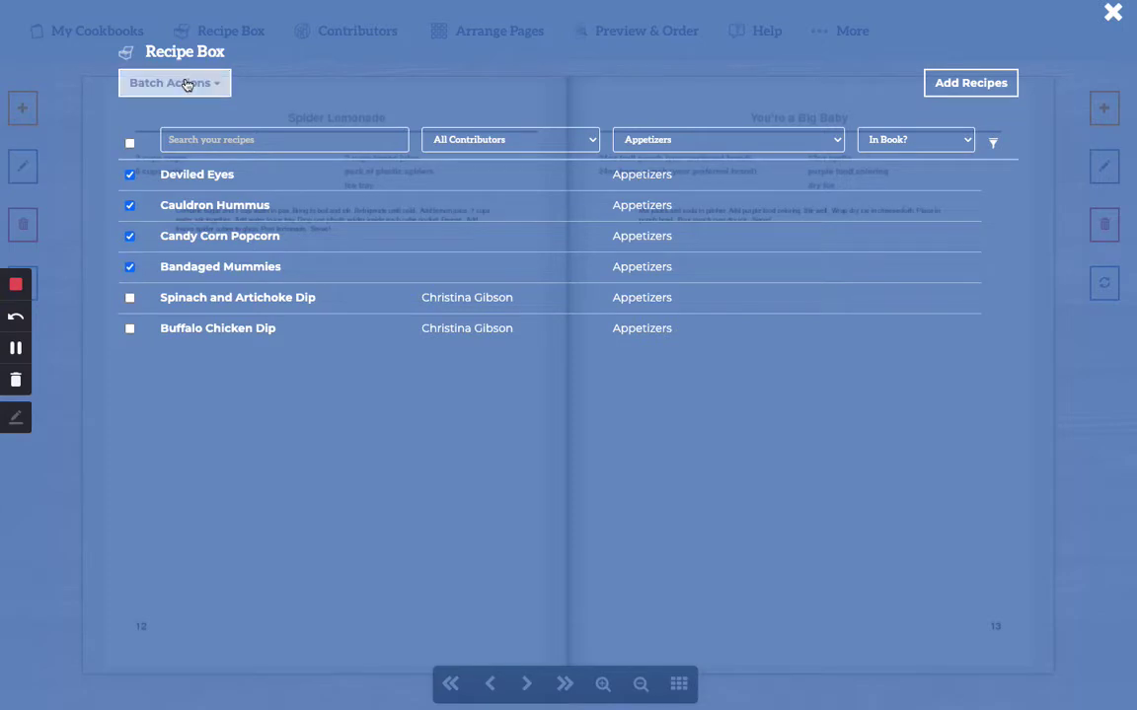
Add the four selected appetizers to the book in their appropriate section with the Long Recipe Page layout, and close the Recipe Box
click(177, 83)
click(190, 113)
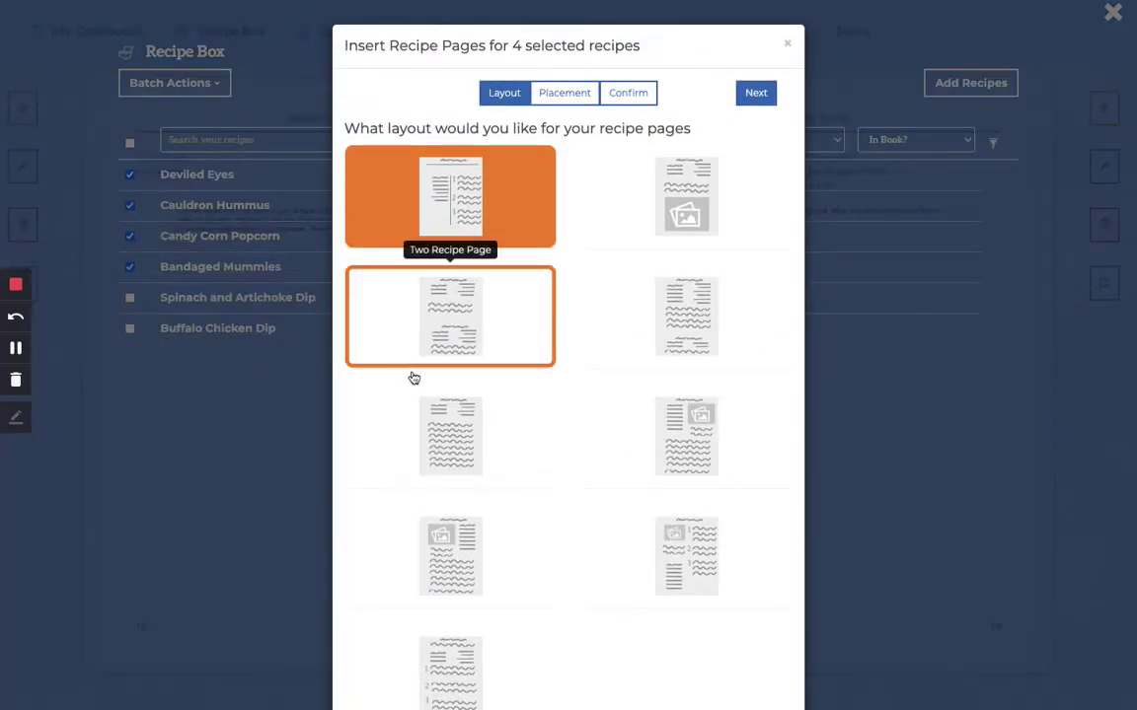
click(436, 431)
click(757, 95)
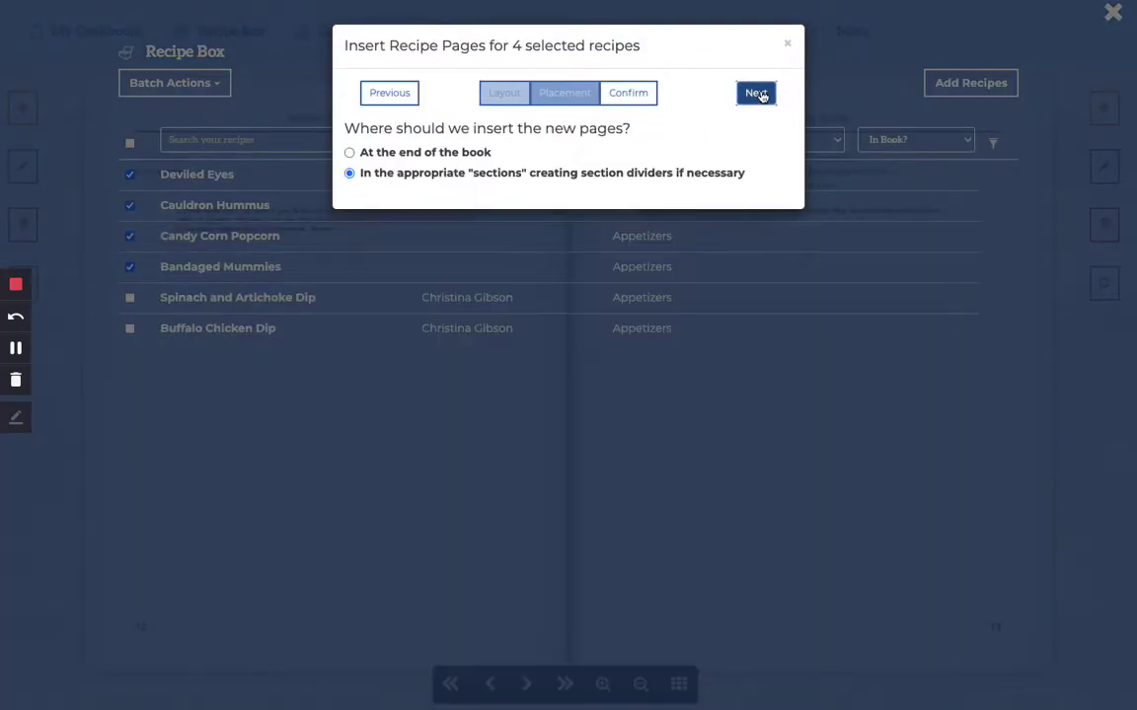
click(757, 95)
click(761, 95)
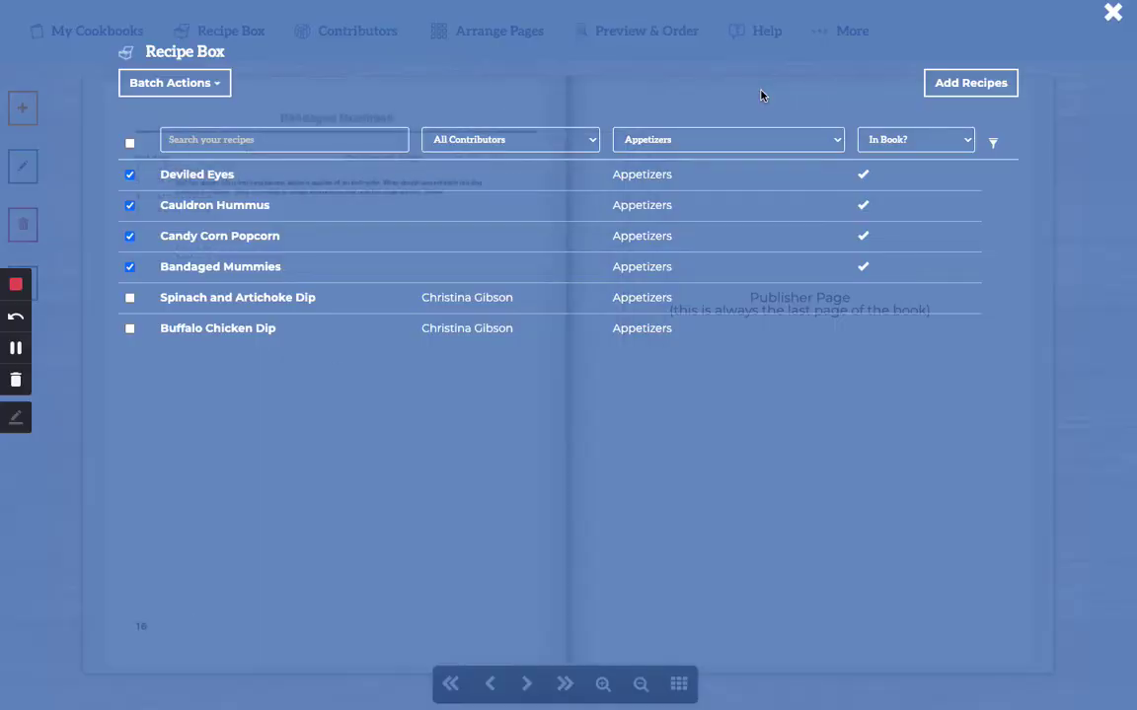
click(1114, 13)
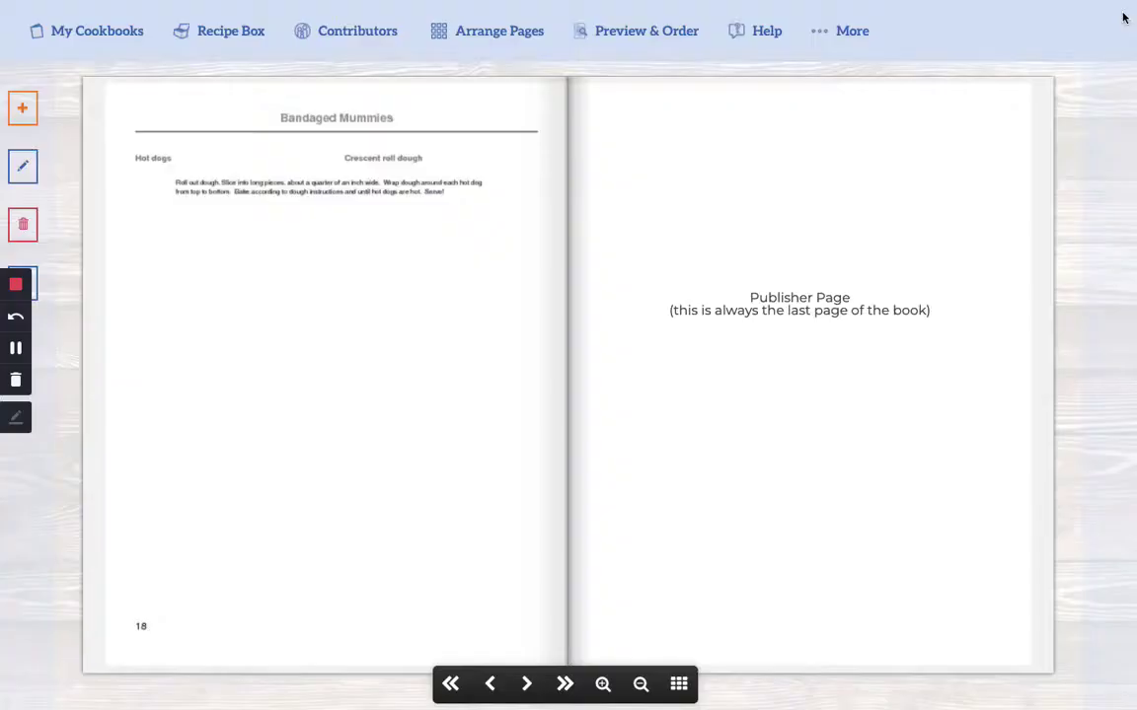
click(506, 44)
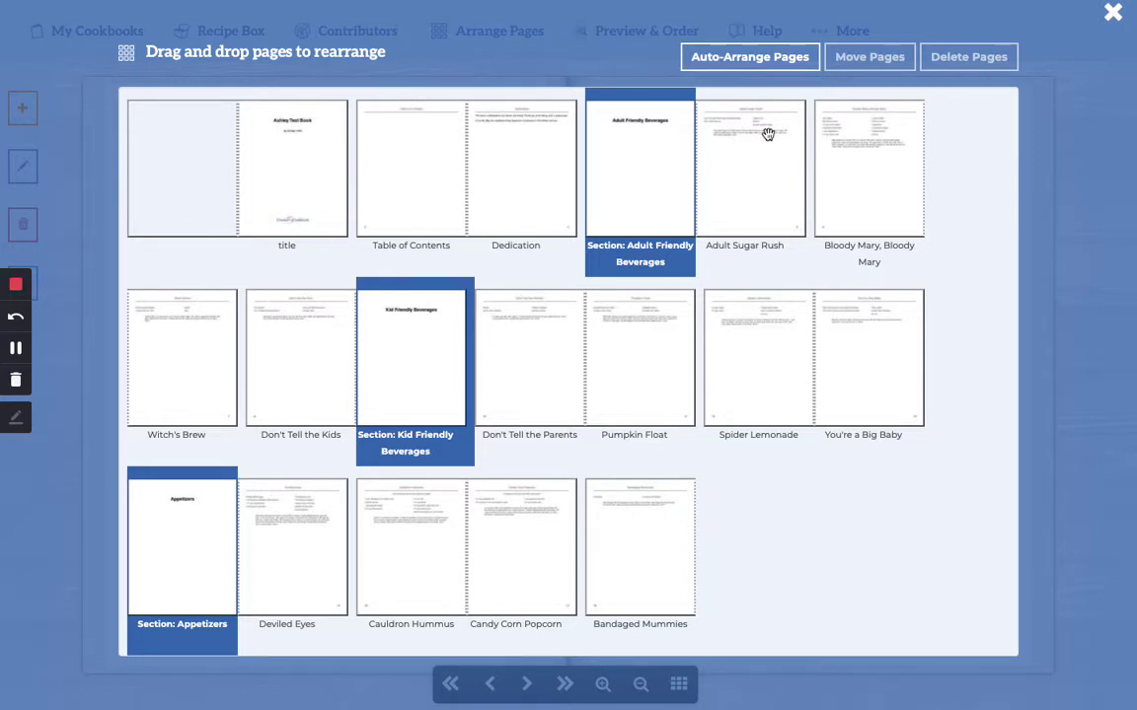
scroll(774, 163, down, 1)
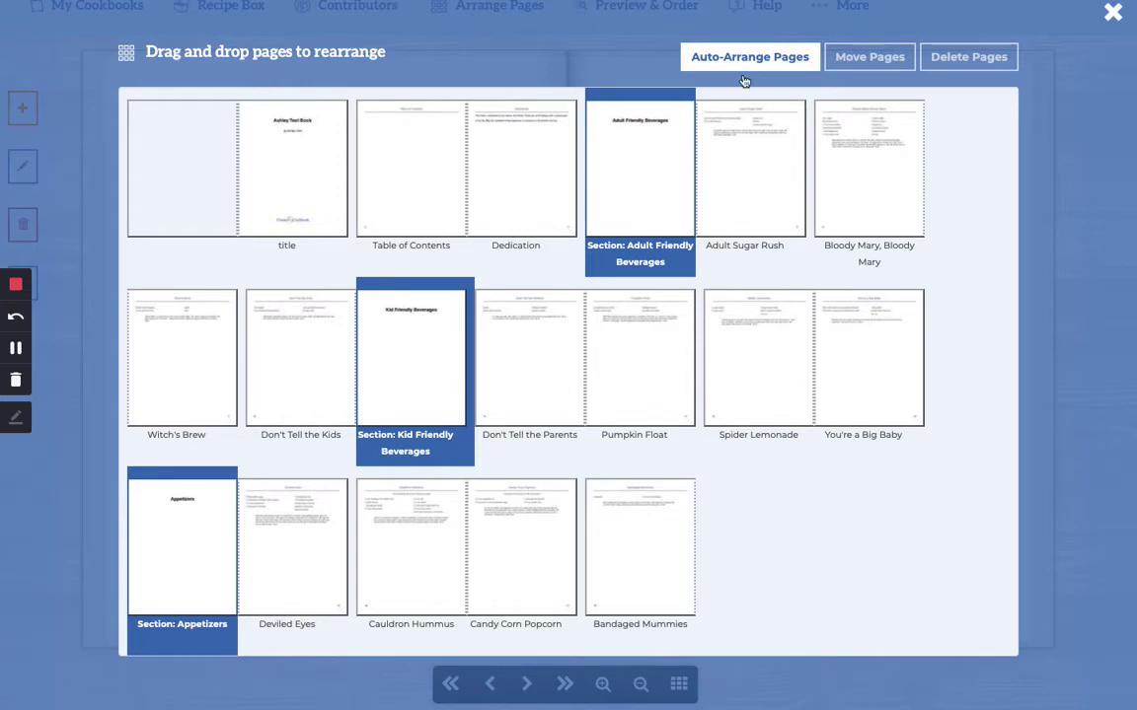
click(1112, 15)
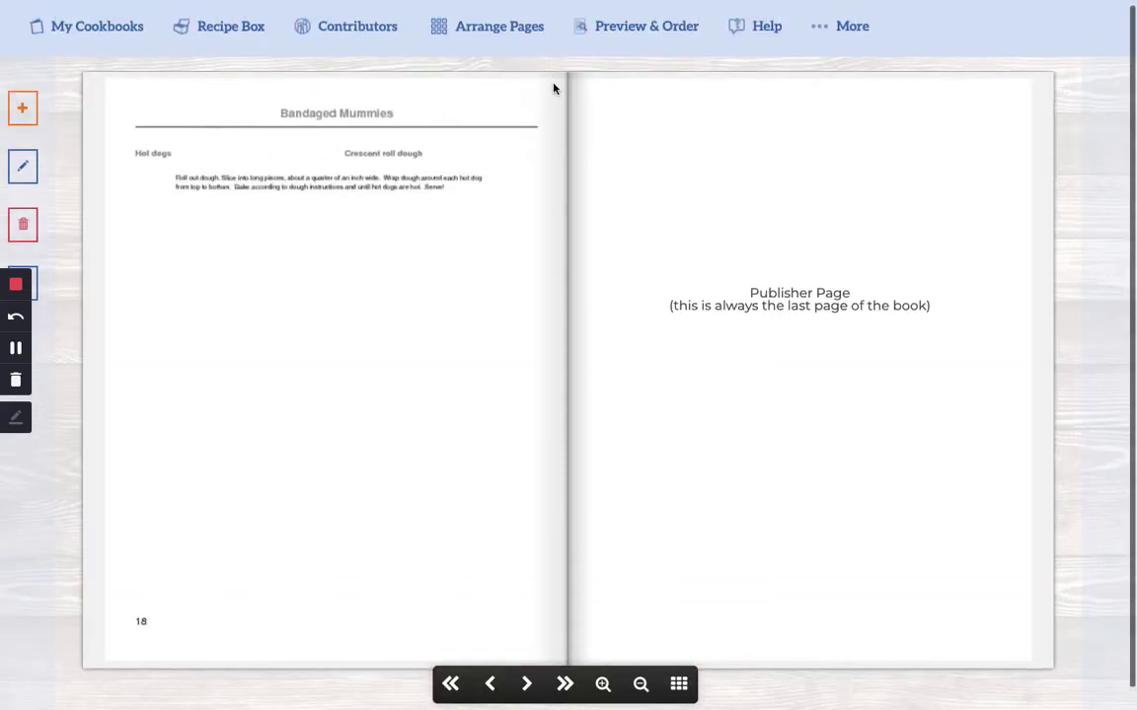
Auto-arrange the book's pages so recipes are sorted alphabetically within their sections, and close the page arrangement view
click(493, 40)
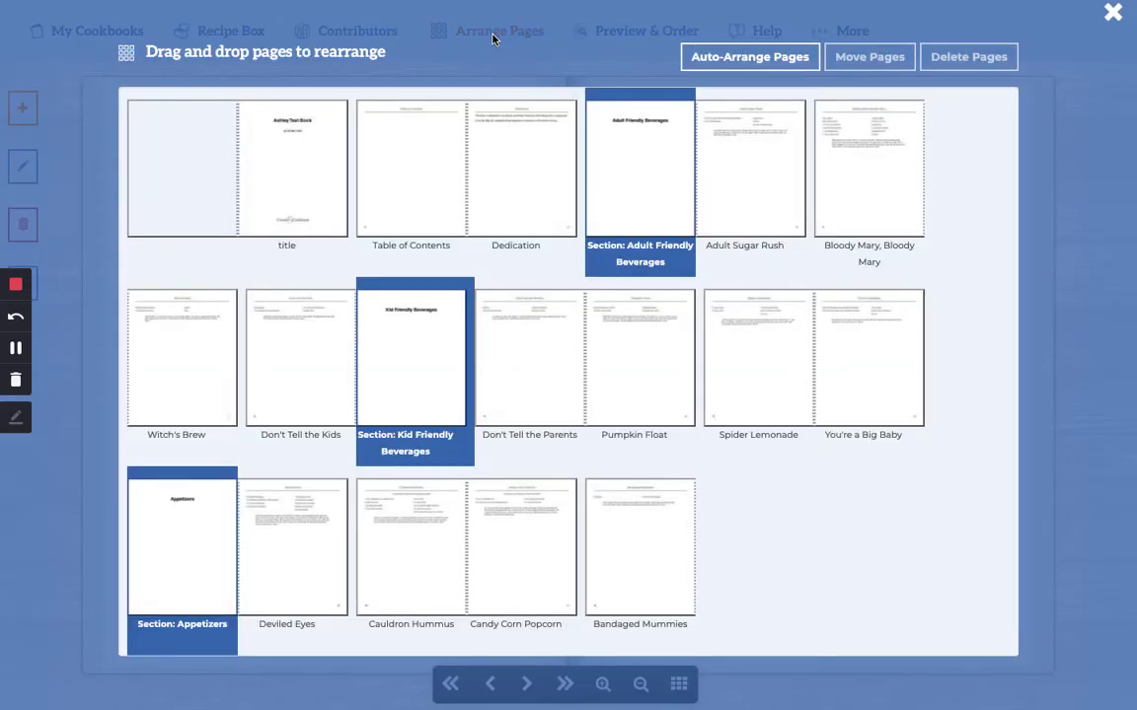
click(799, 59)
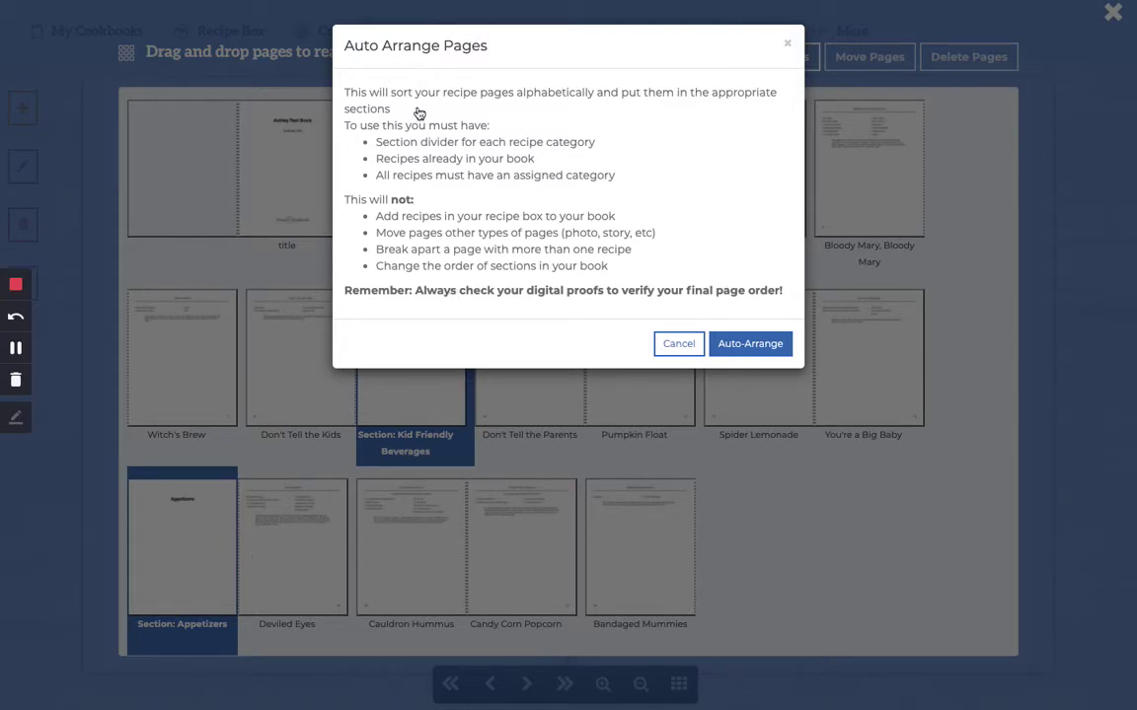
click(776, 346)
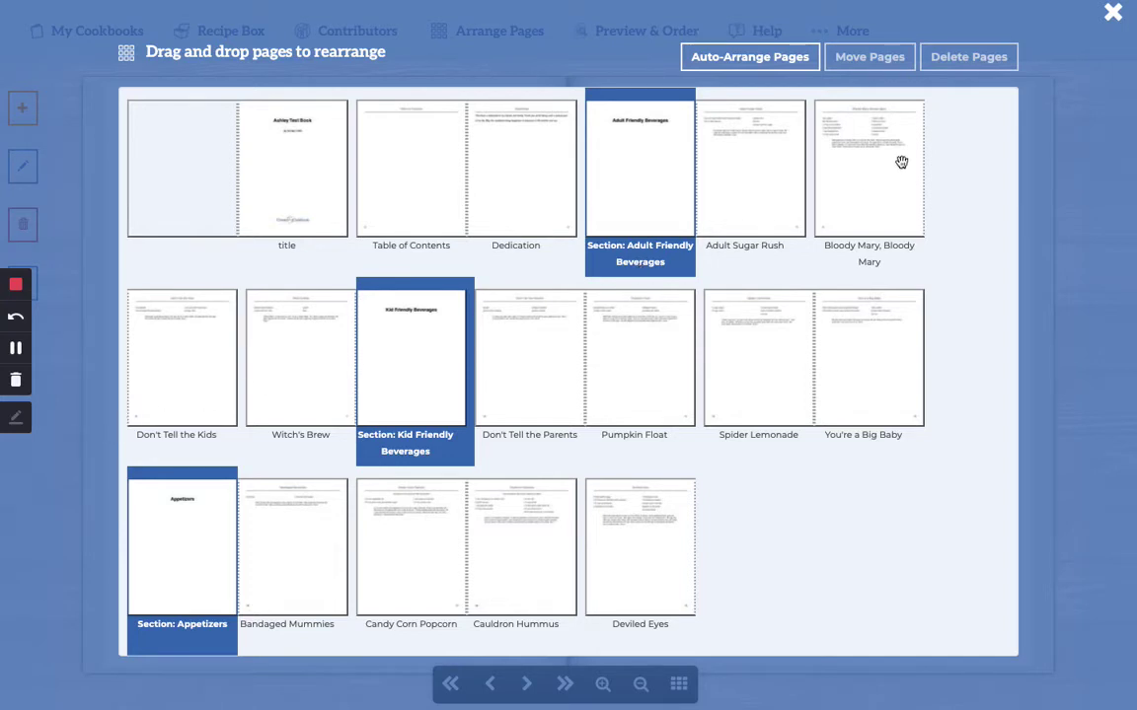
click(1111, 15)
Go to the book's title page and page forward to check the spreads up to the Adult Friendly Beverages section
scroll(671, 440, down, 1)
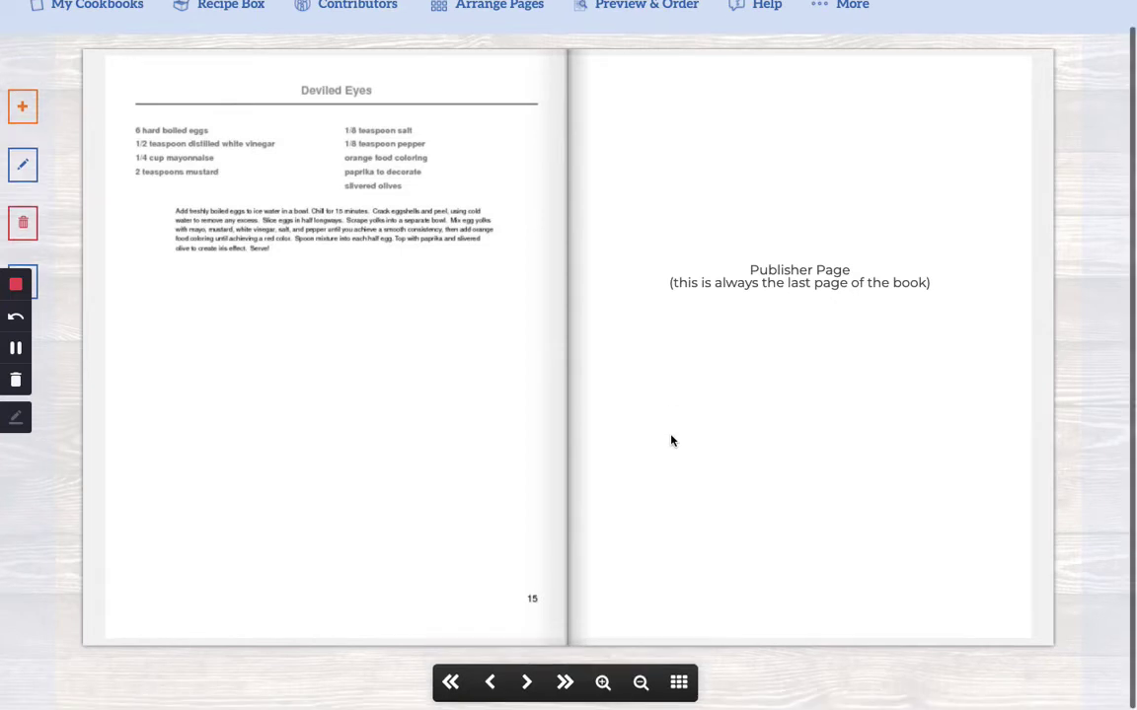
scroll(671, 440, up, 1)
click(451, 682)
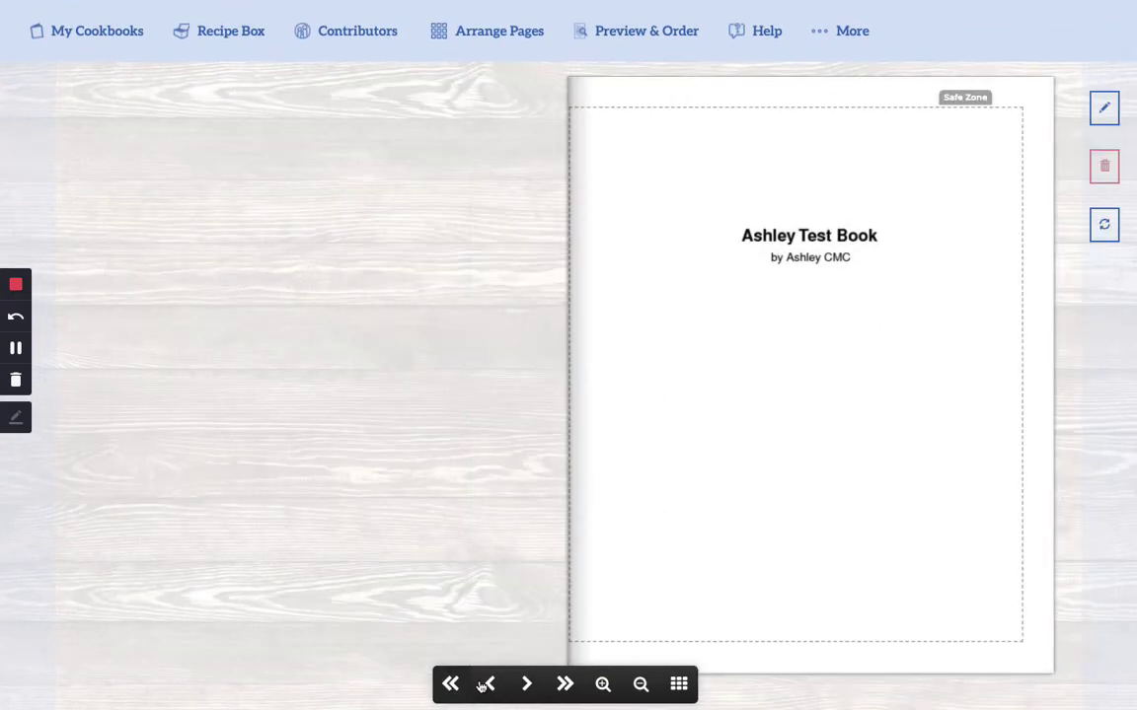
click(526, 685)
click(525, 685)
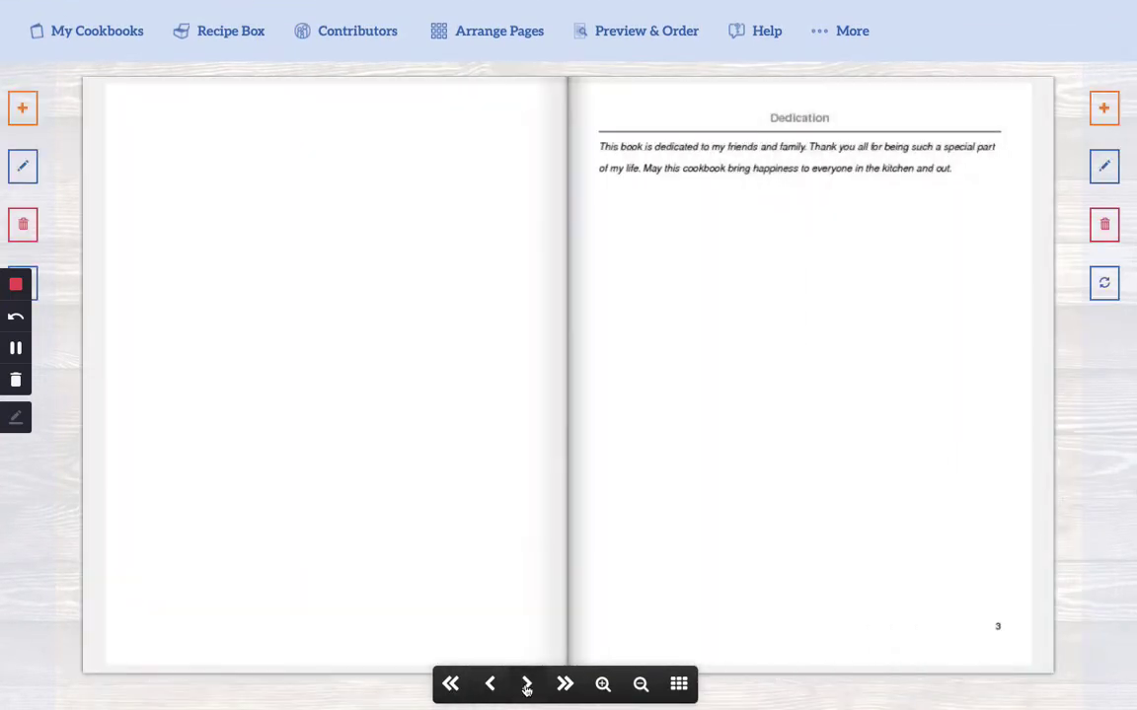
click(526, 685)
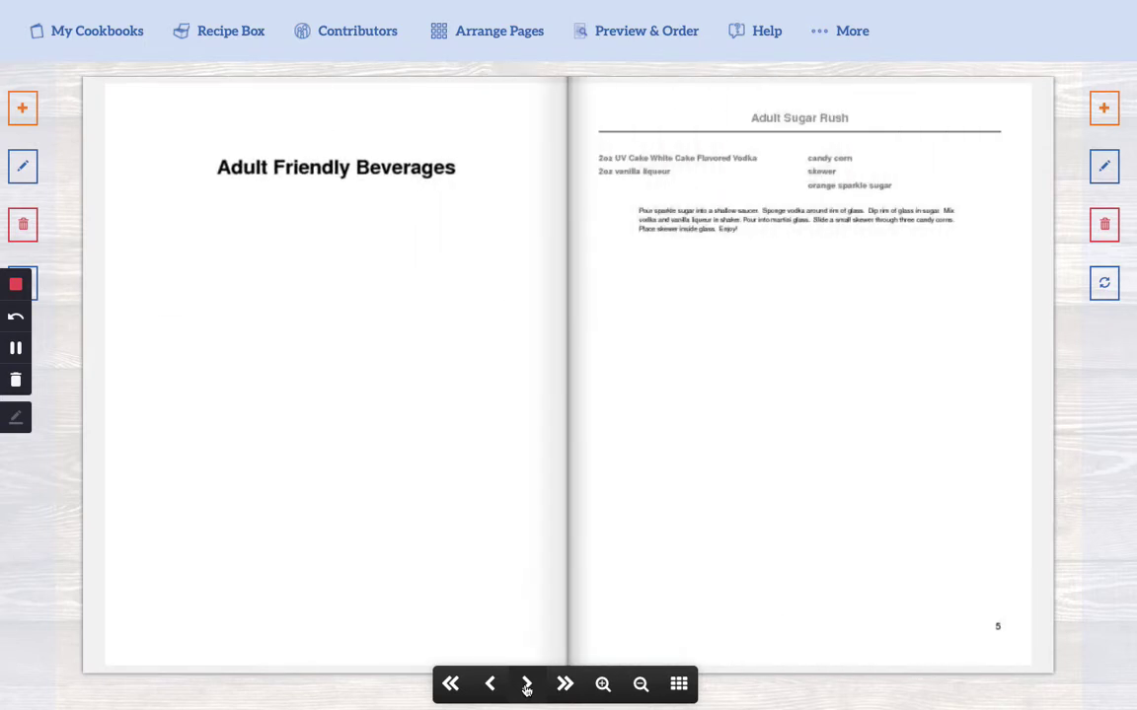
Change the Adult Sugar Rush page's layout to Two Recipe Page and check its first recipe
click(713, 323)
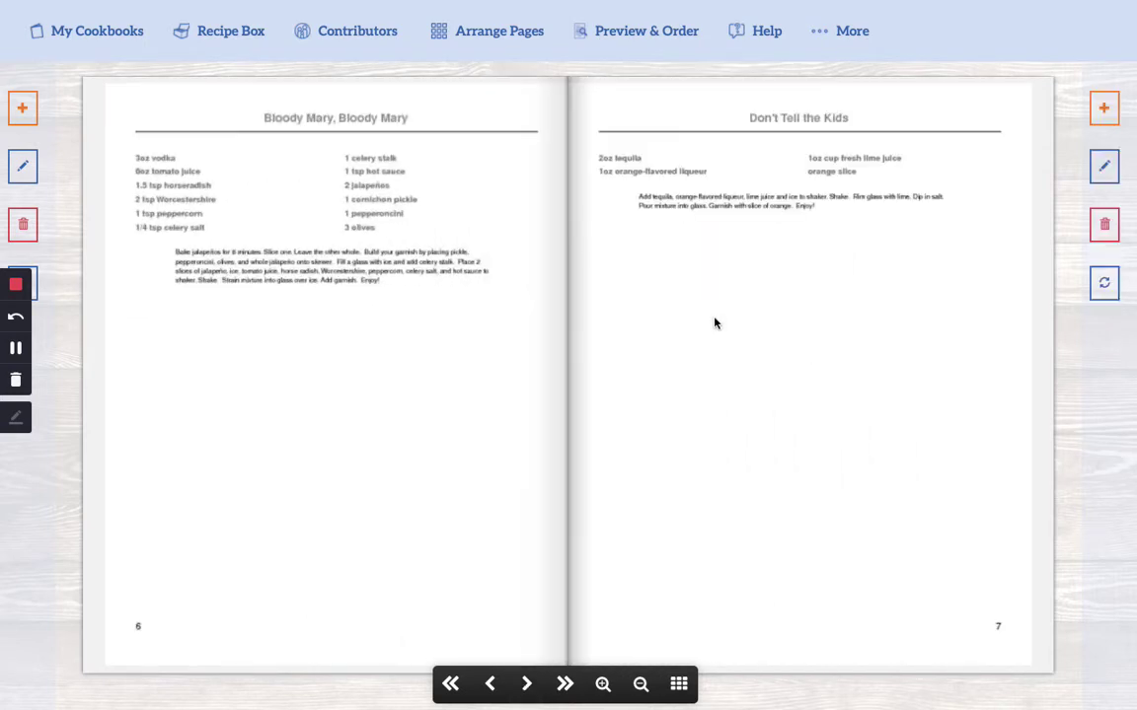
click(716, 323)
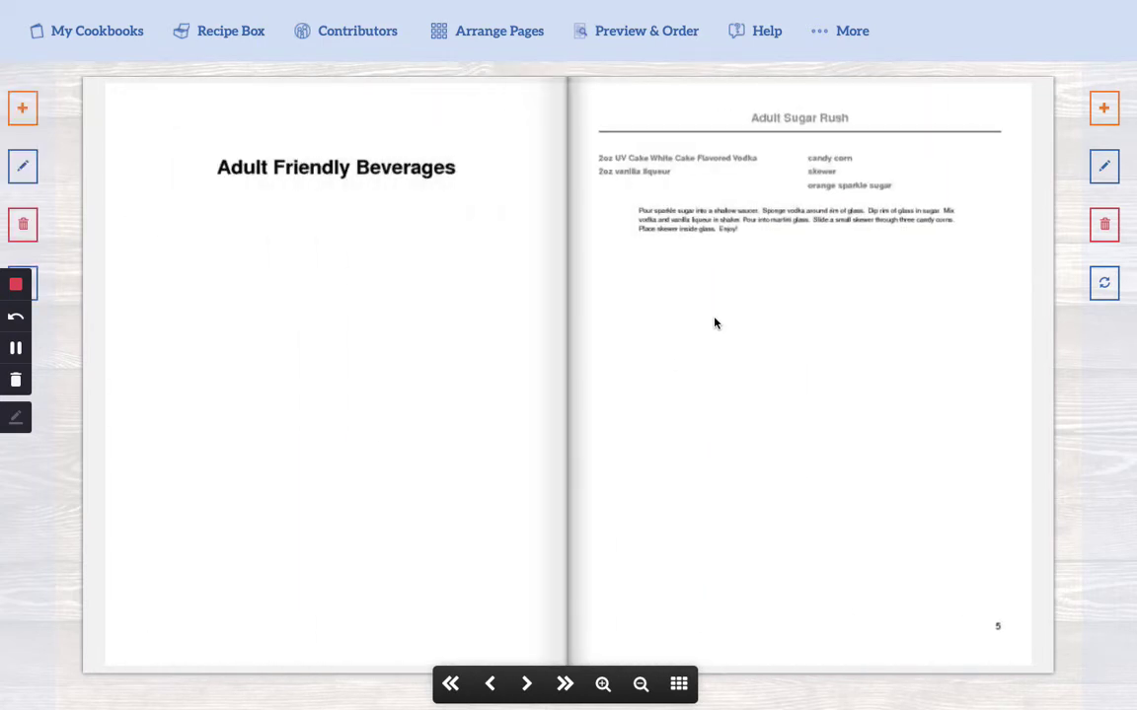
click(716, 323)
click(1103, 172)
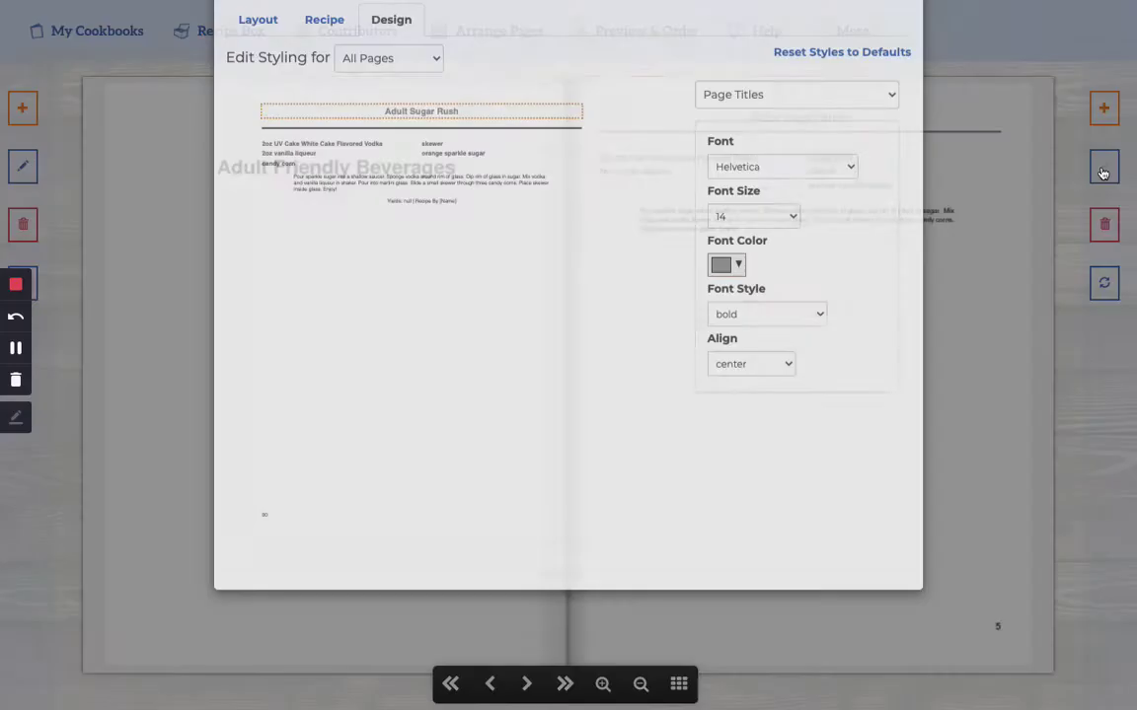
click(269, 107)
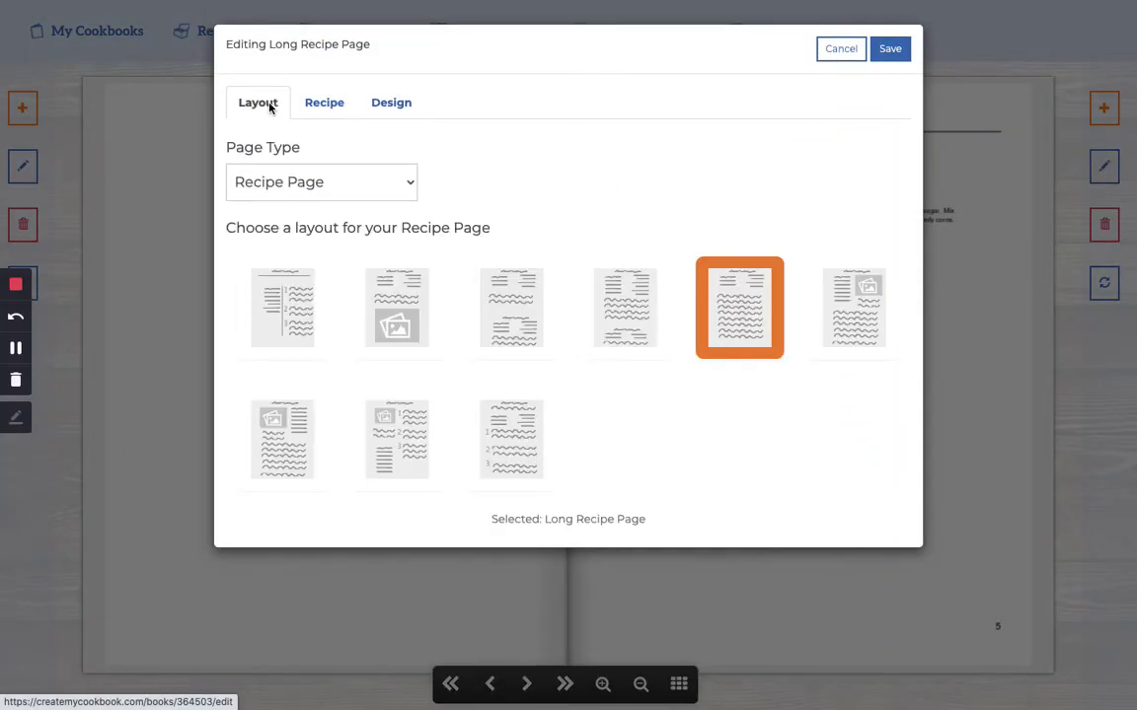
click(511, 325)
click(341, 106)
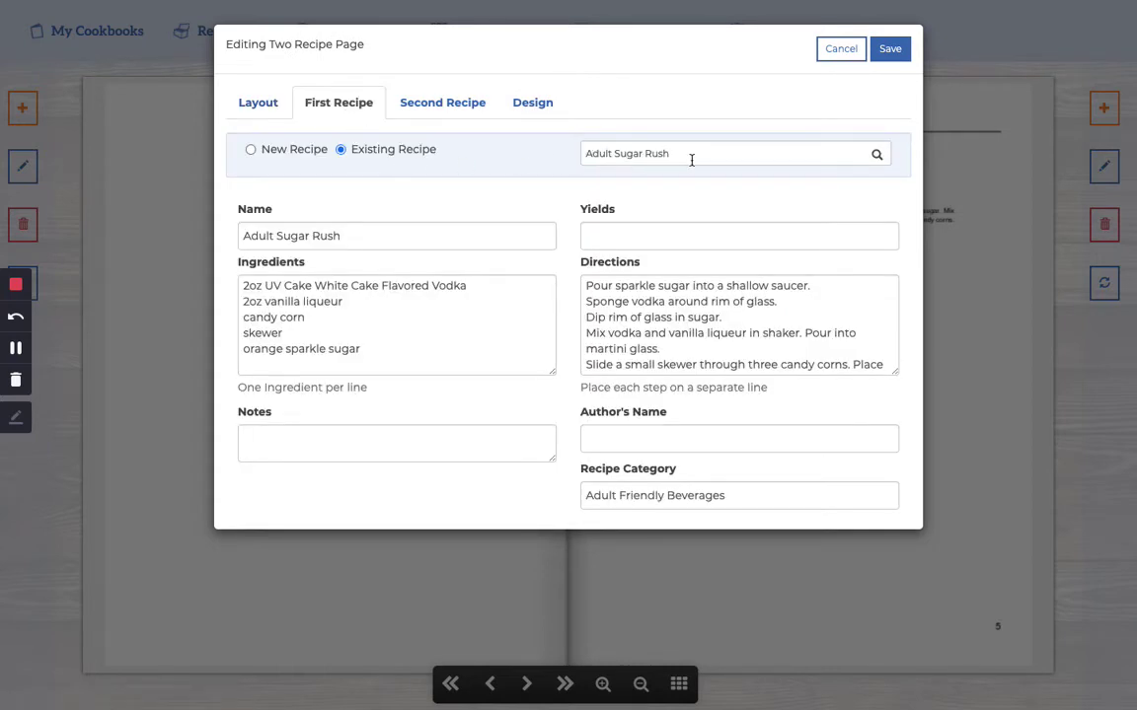
Use the existing Bloody Mary, Bloody Mary recipe as the page's second recipe, removing it from its other page, and save after checking the design preview
click(444, 108)
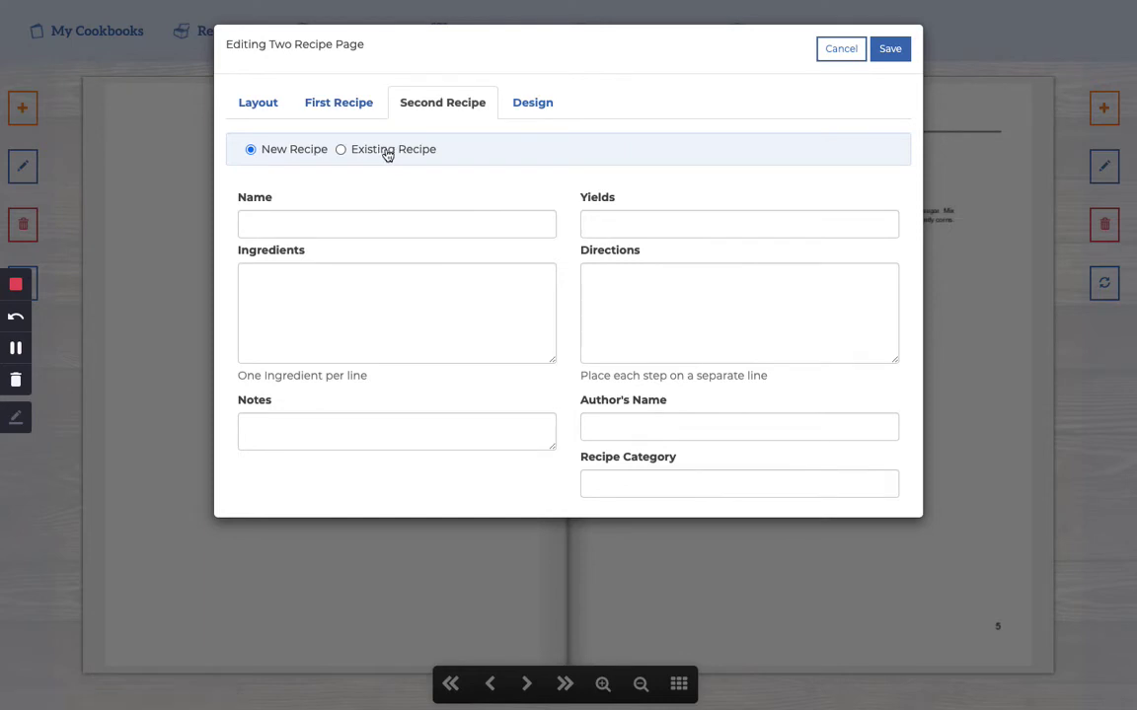
click(341, 150)
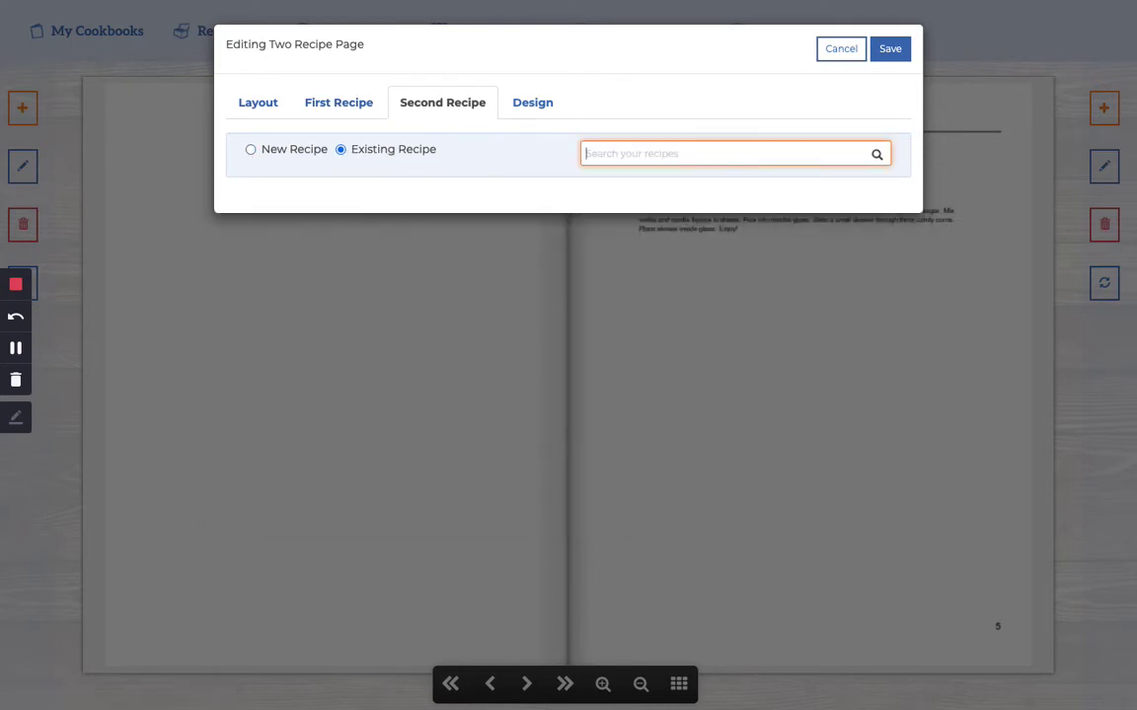
text(bloody)
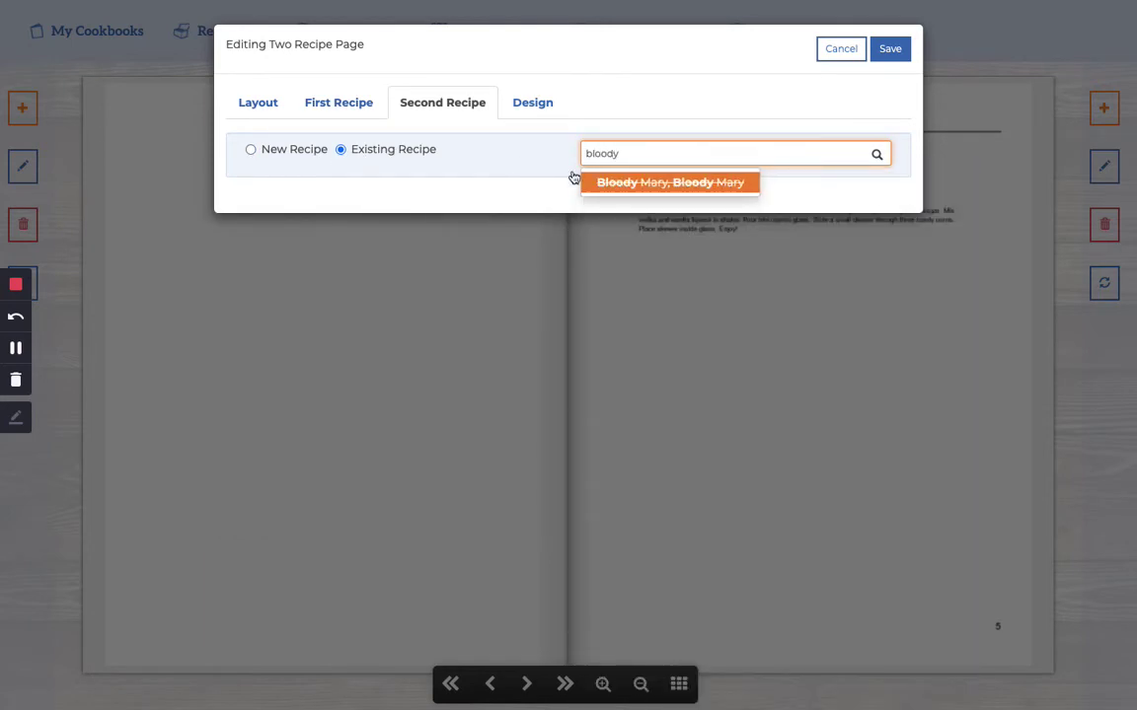
click(654, 183)
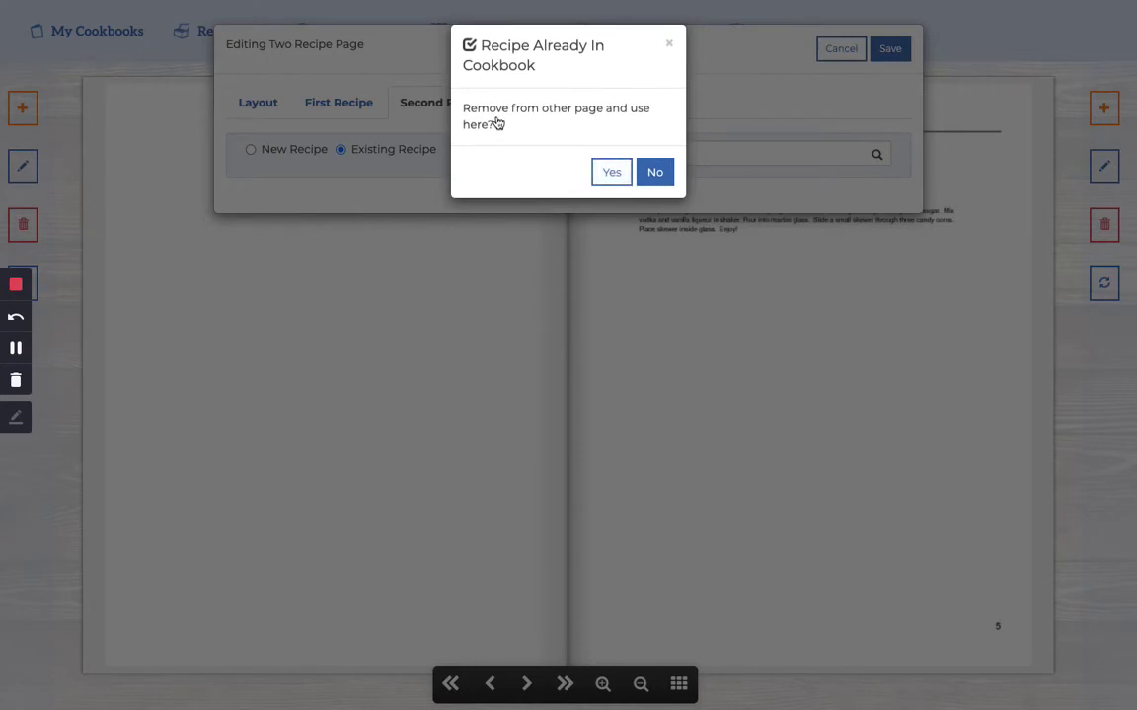
click(606, 174)
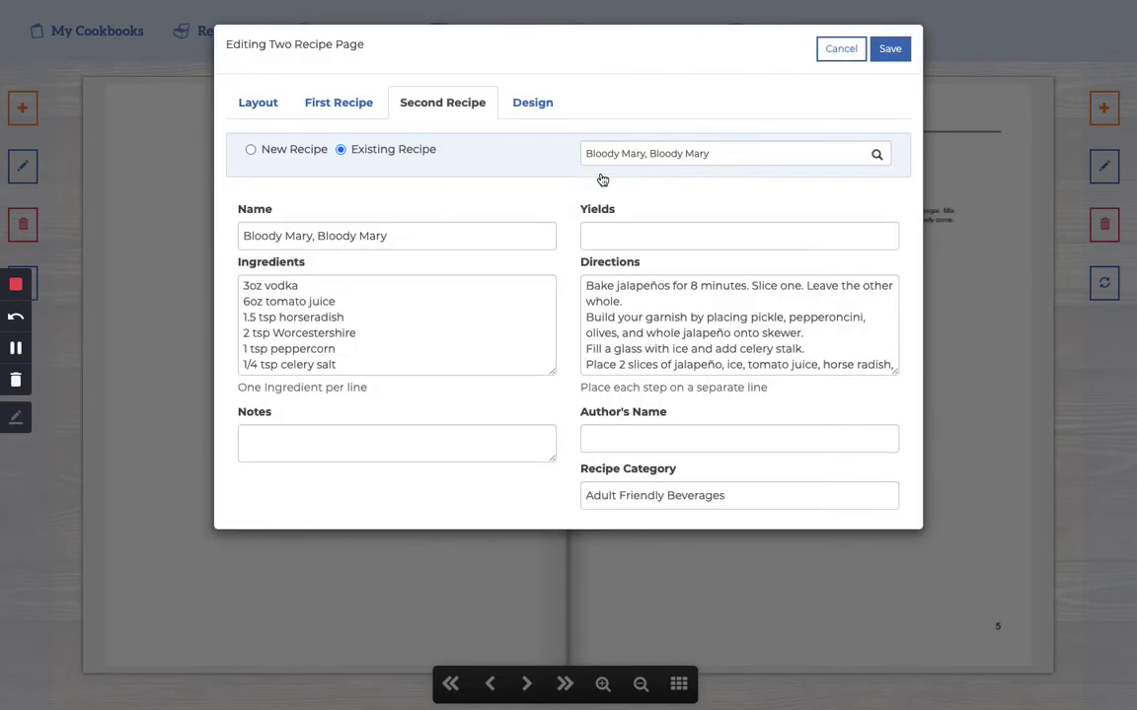
click(534, 104)
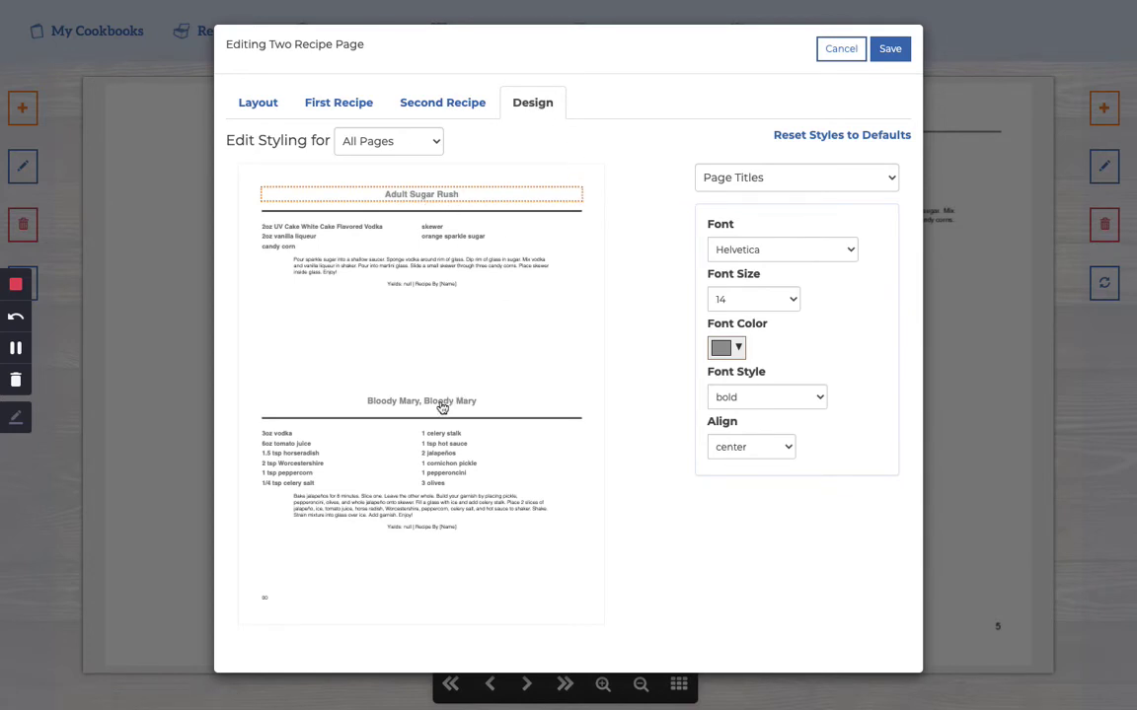
click(889, 49)
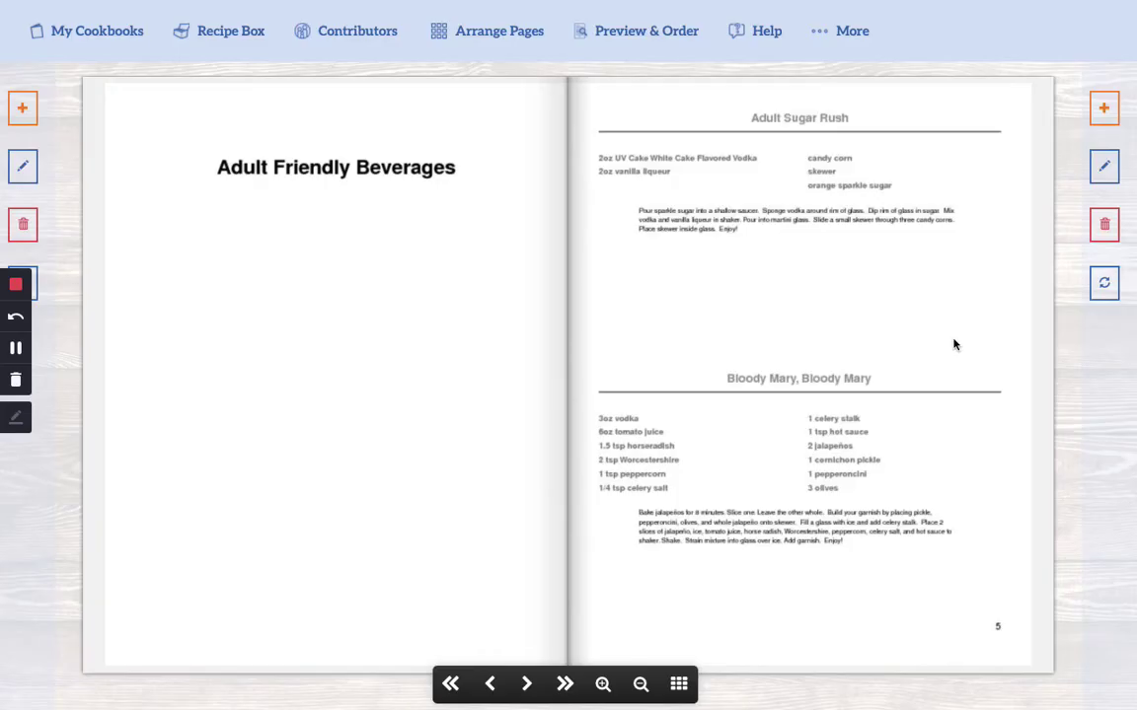
Delete the blank page 6 that precedes the Don't Tell the Kids recipe
click(953, 345)
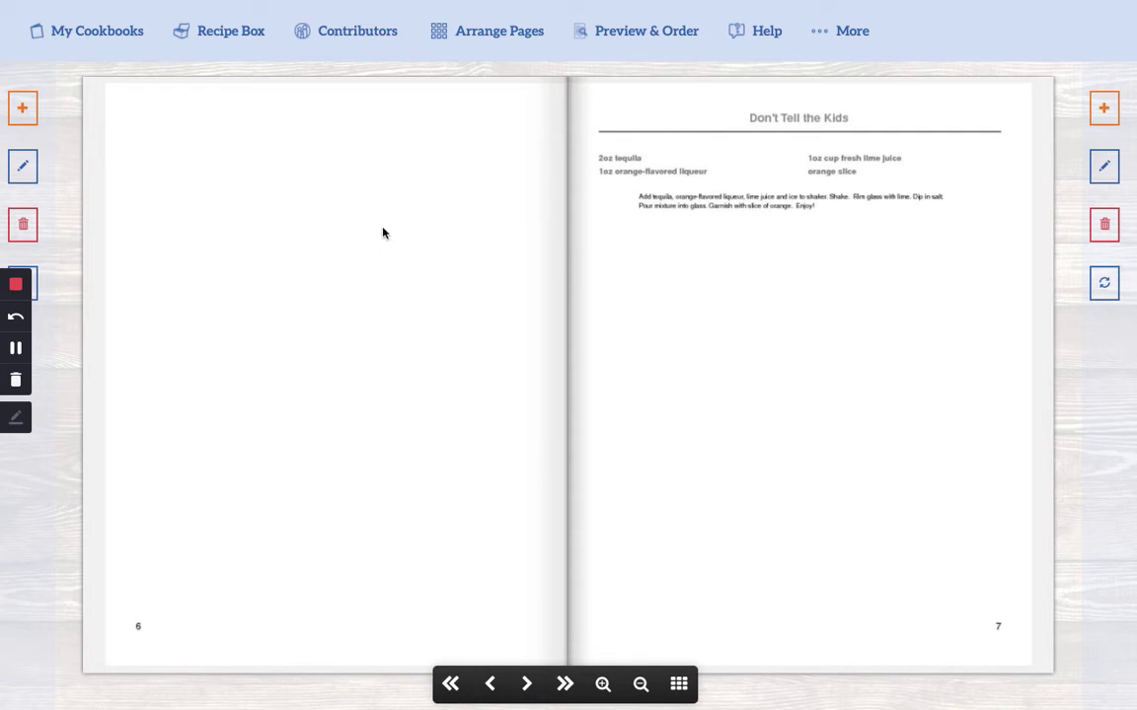
click(28, 233)
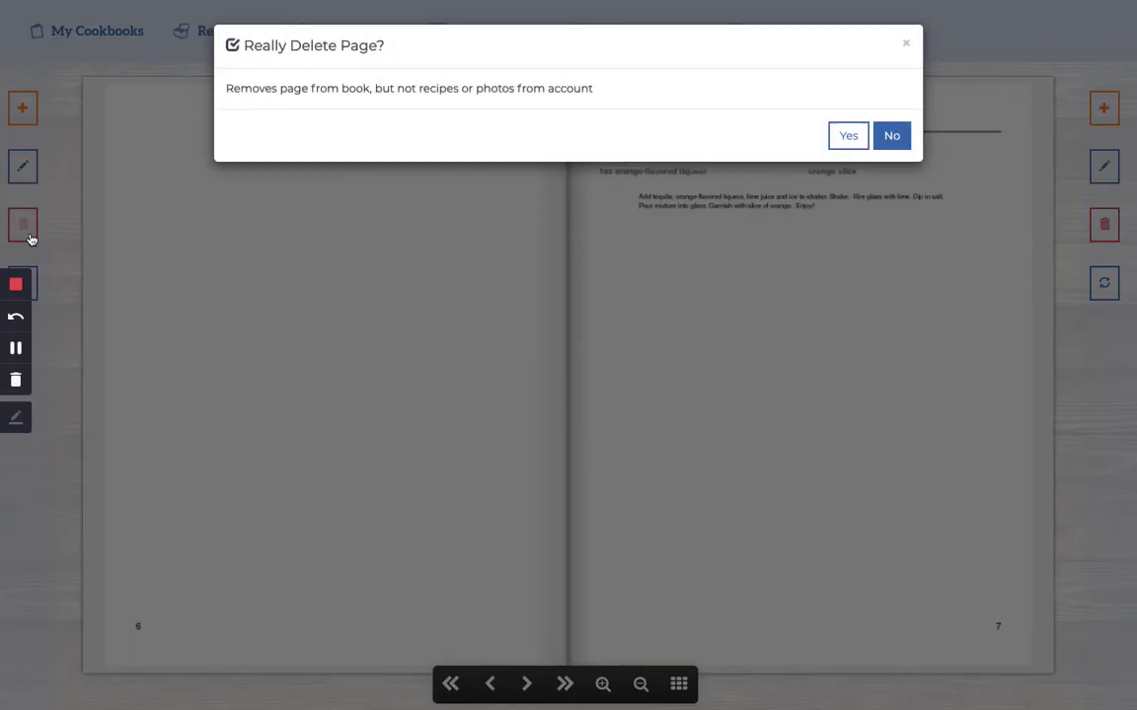
click(848, 135)
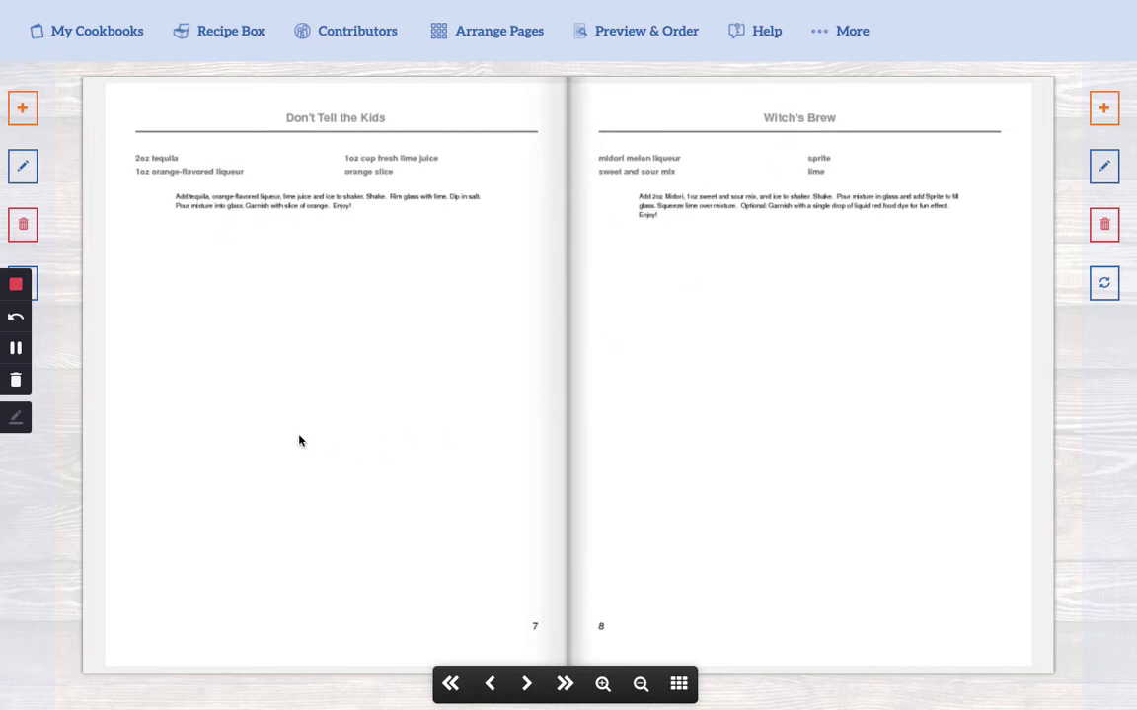
click(24, 169)
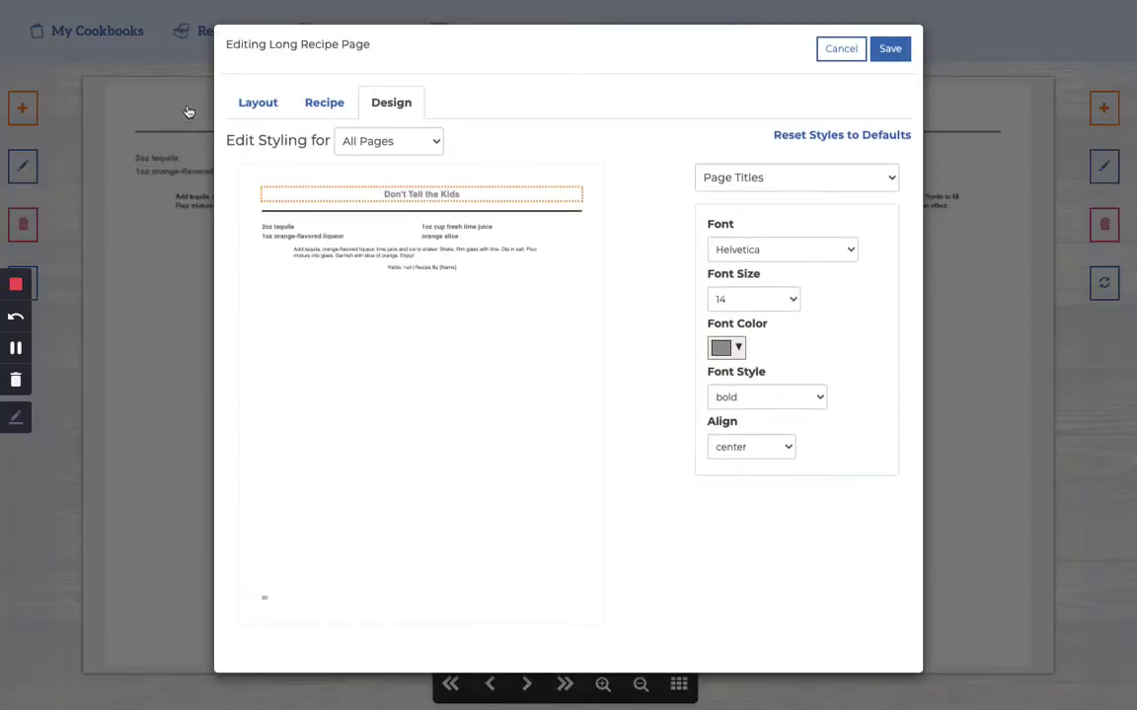
click(255, 105)
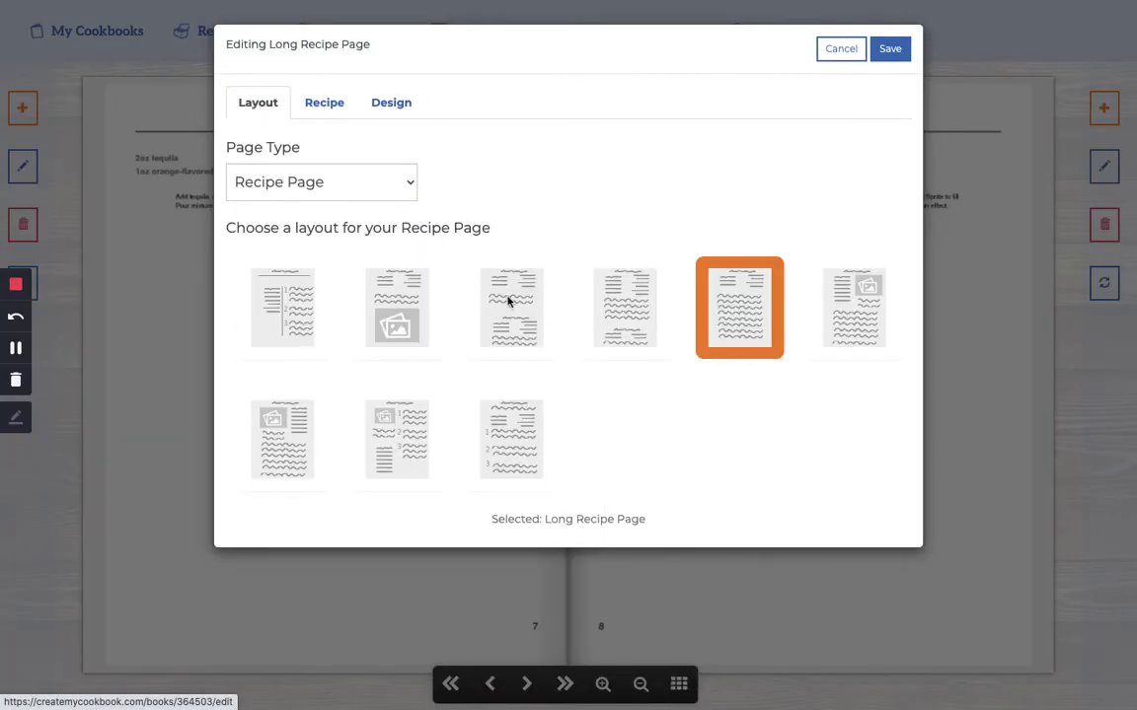
click(526, 332)
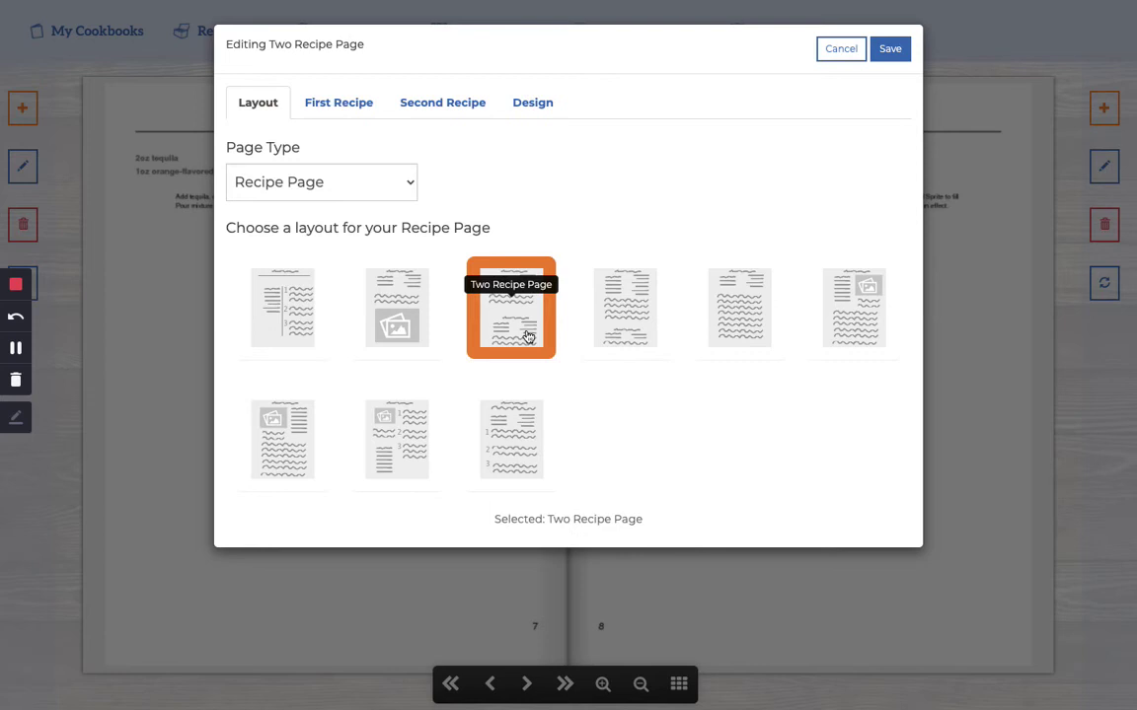
click(349, 107)
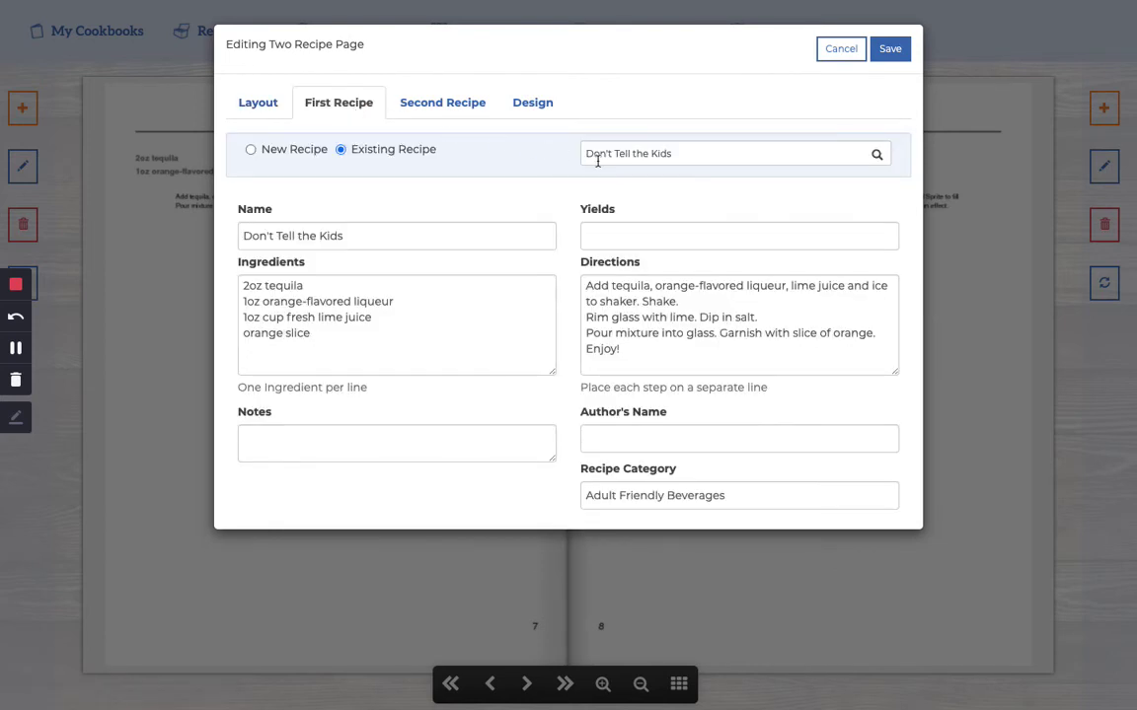
click(427, 104)
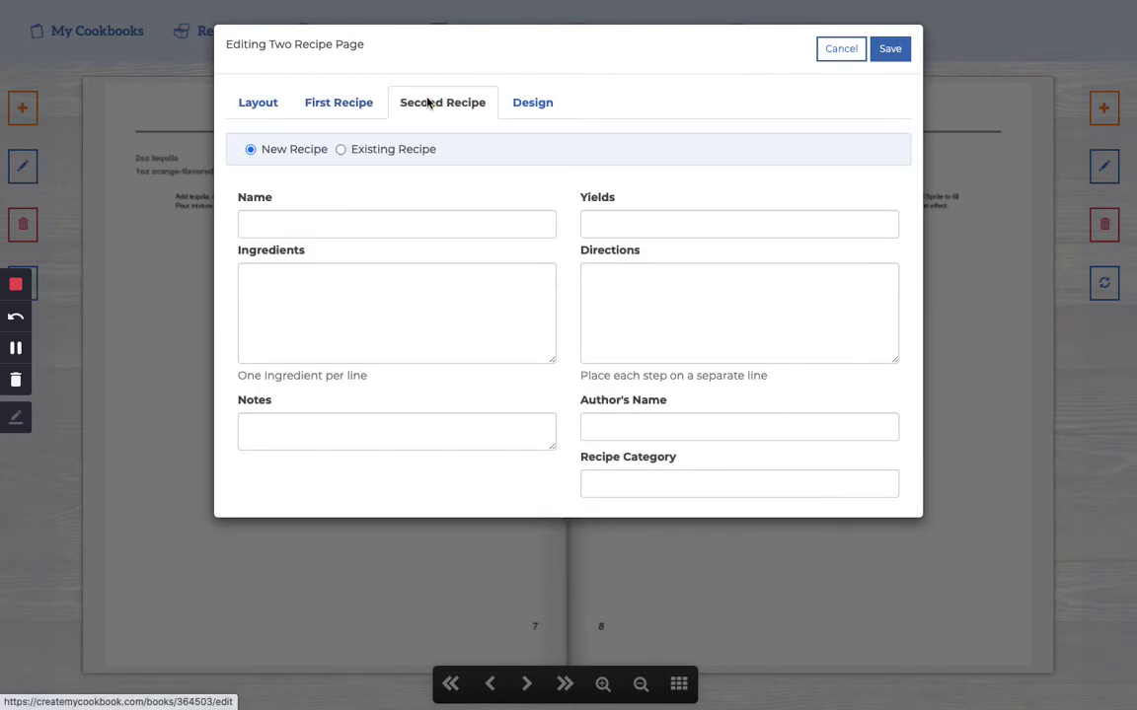
click(340, 151)
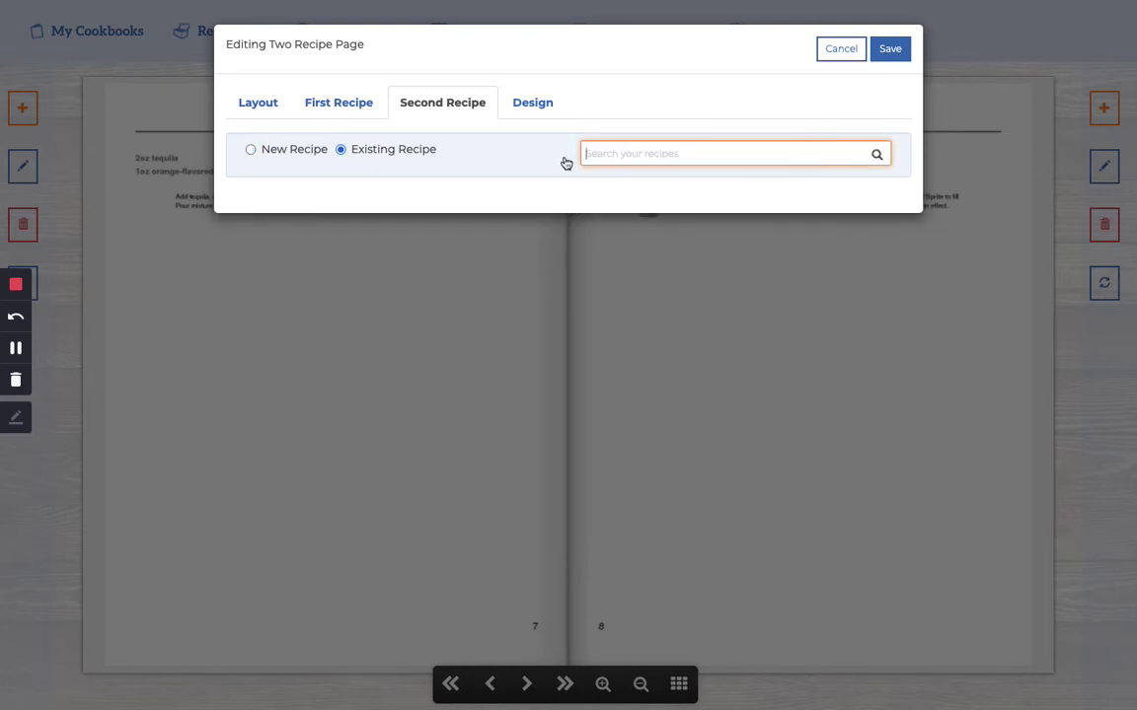
text(witch)
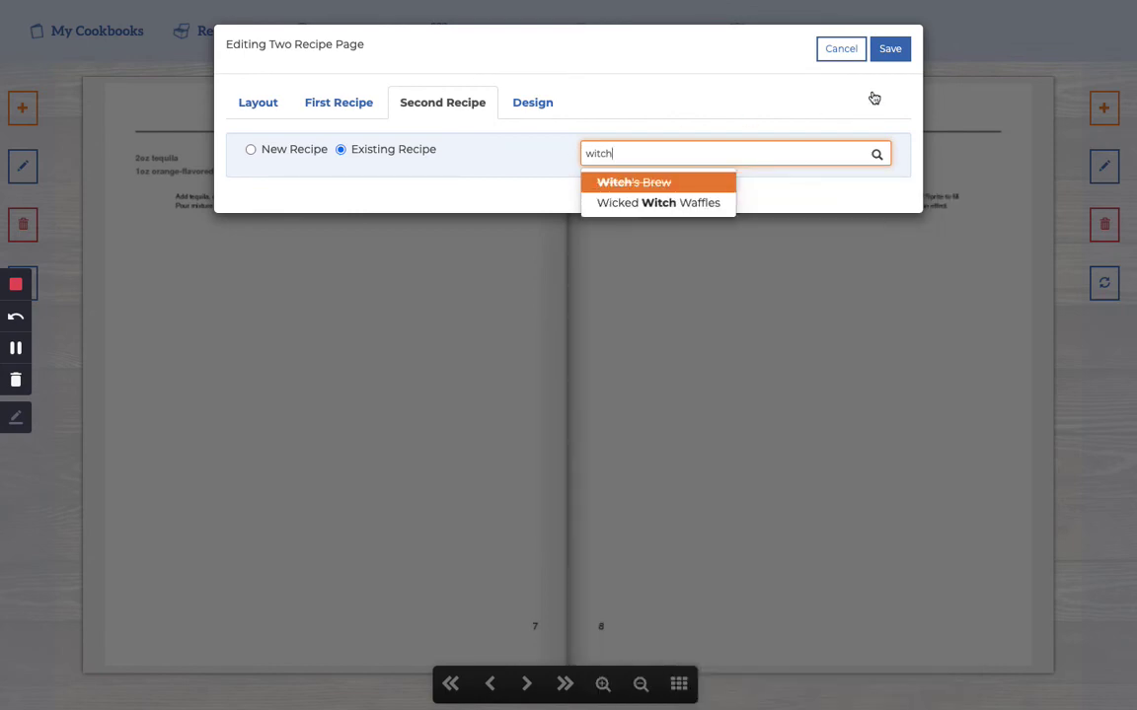
click(843, 51)
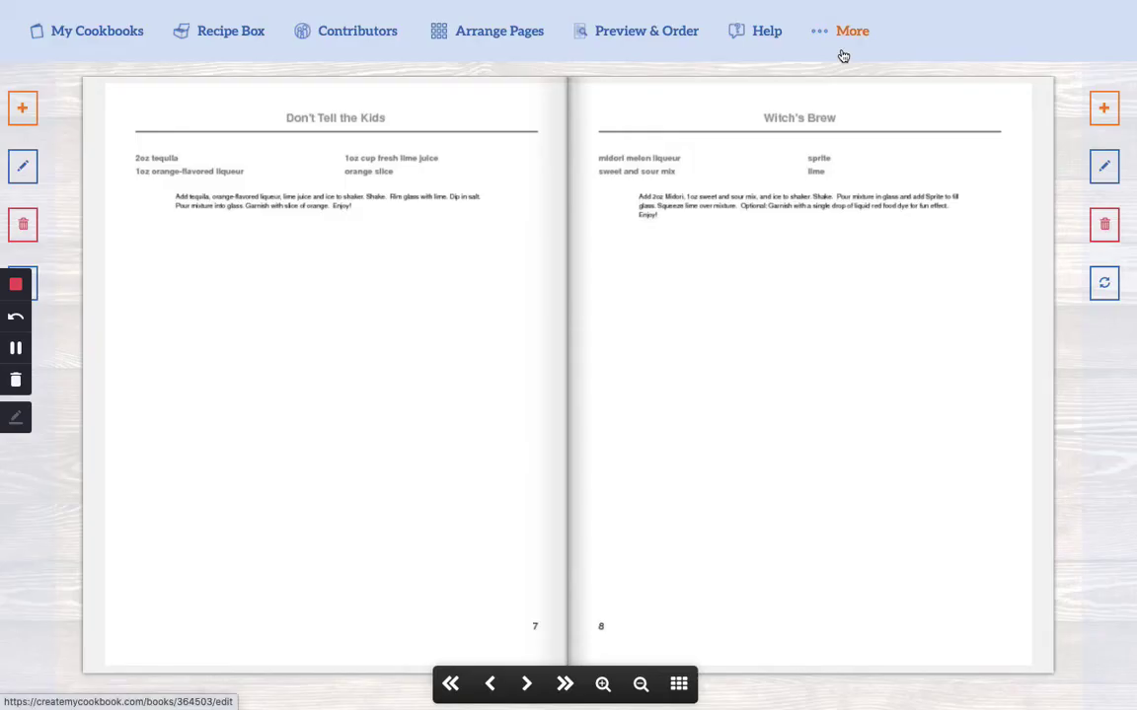
Change the Don't Tell the Kids page's layout to Two Recipe Page
click(22, 165)
click(273, 110)
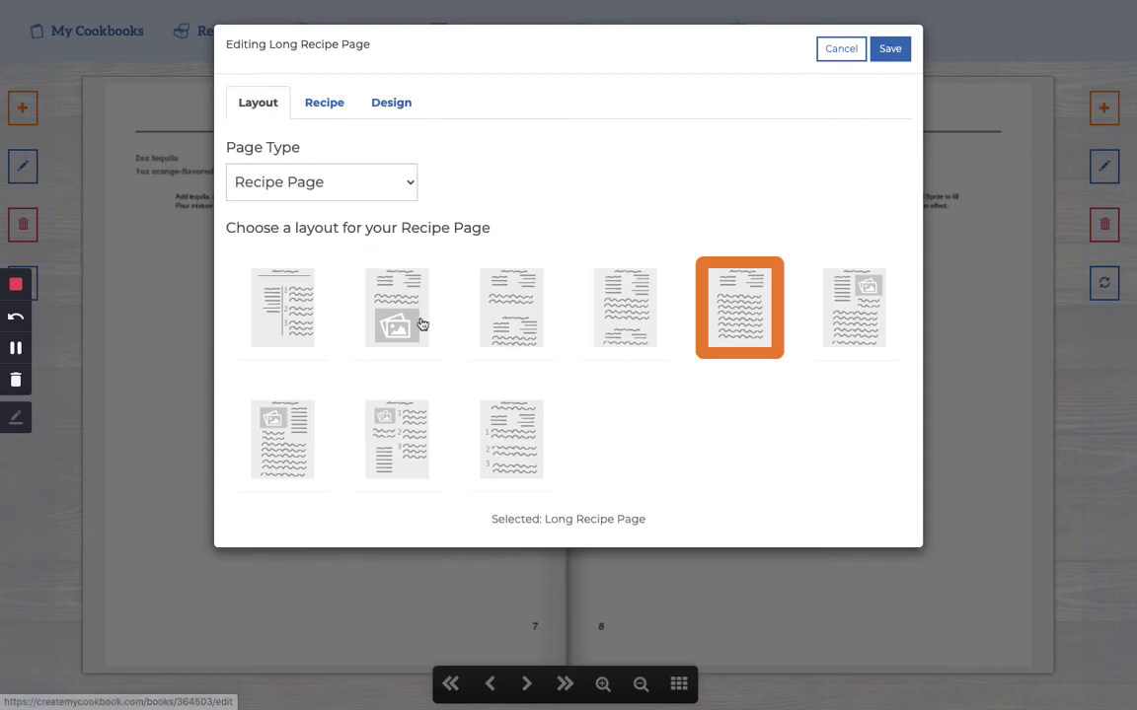
click(500, 332)
Use the existing Witch's Brew recipe as the page's second recipe, removing it from its other page, and save after checking the design preview
click(462, 114)
click(394, 151)
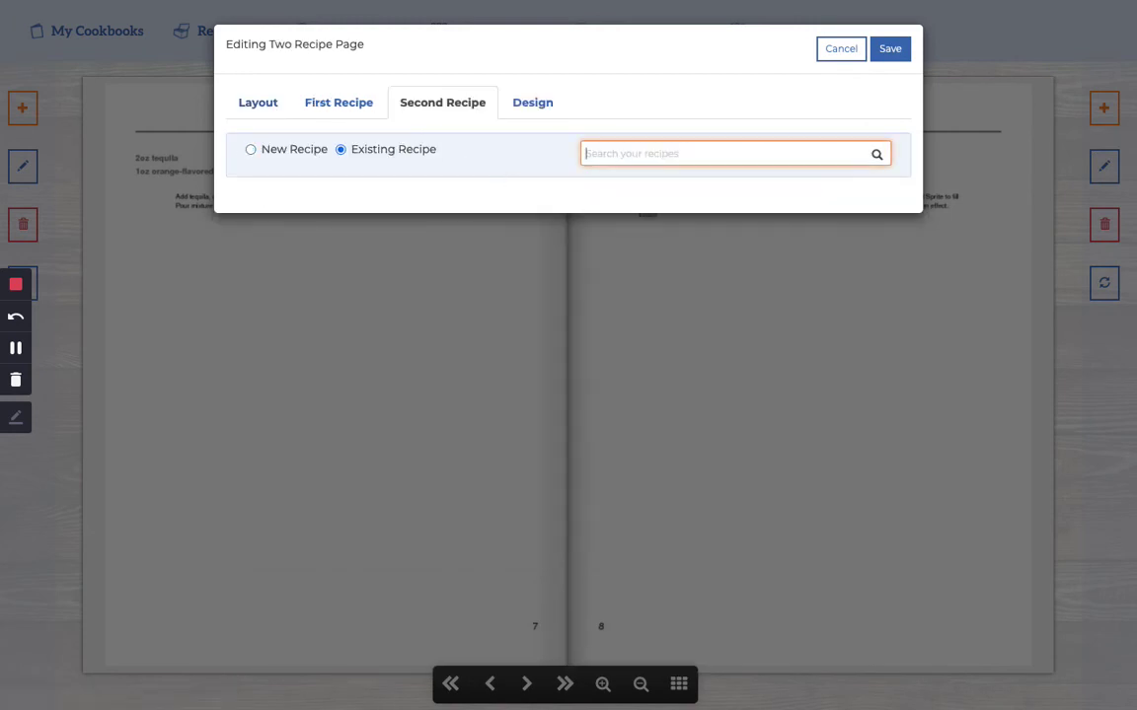
text(witch)
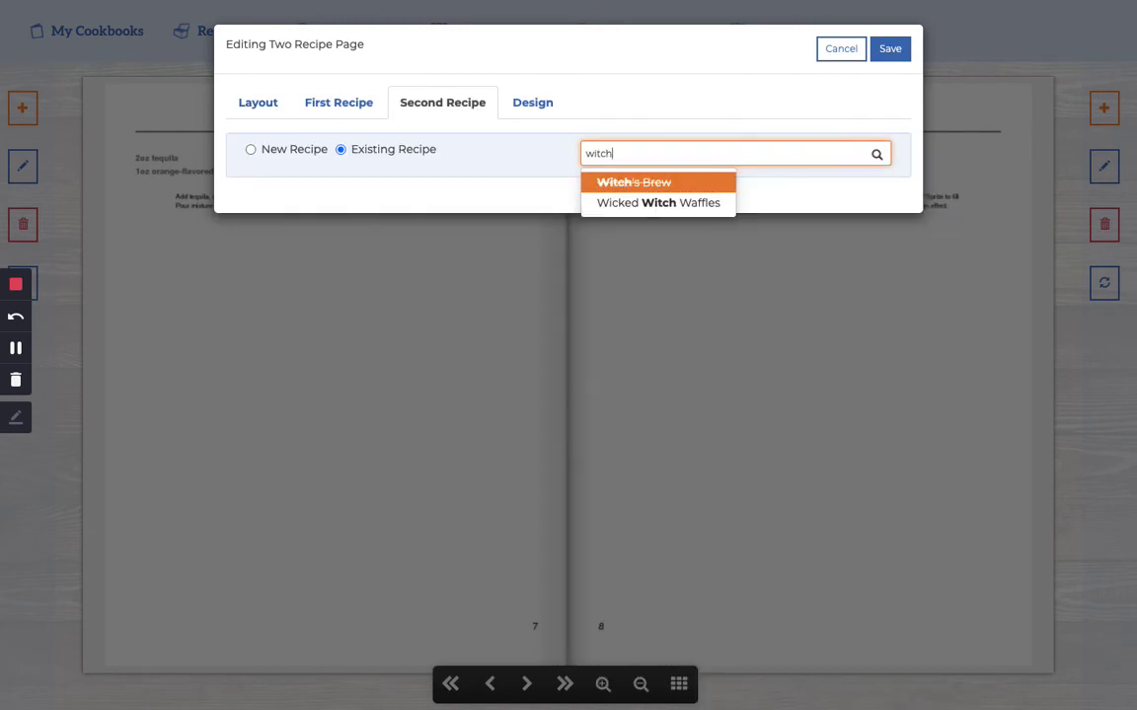
click(611, 183)
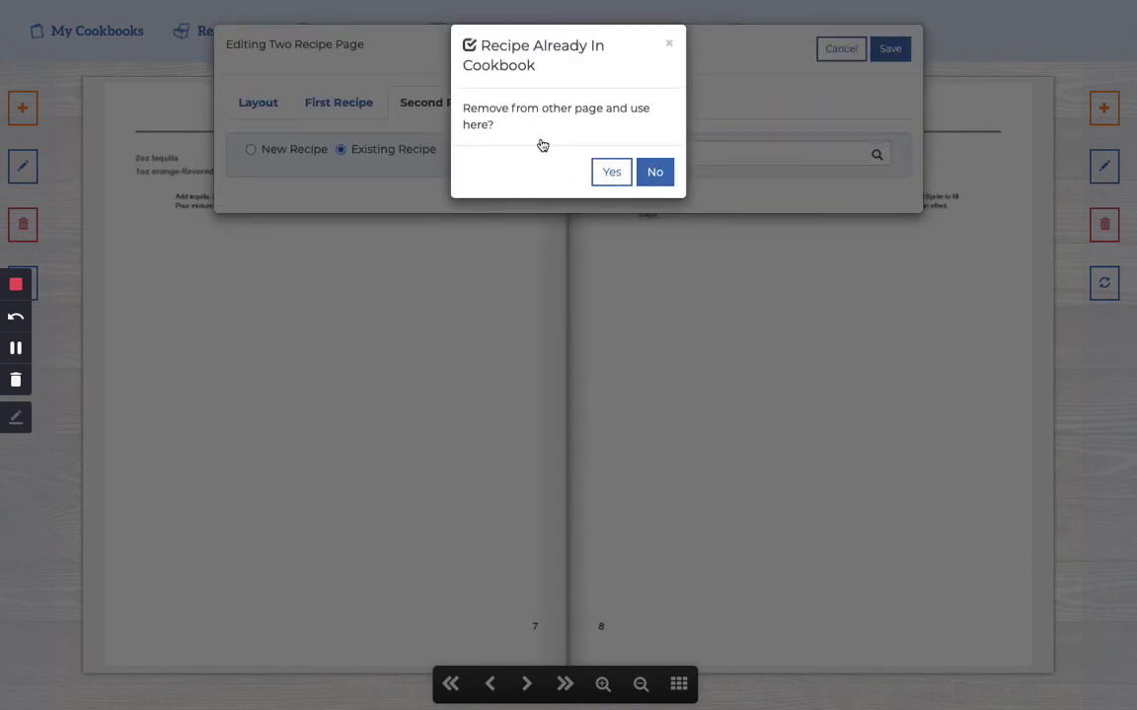
click(609, 173)
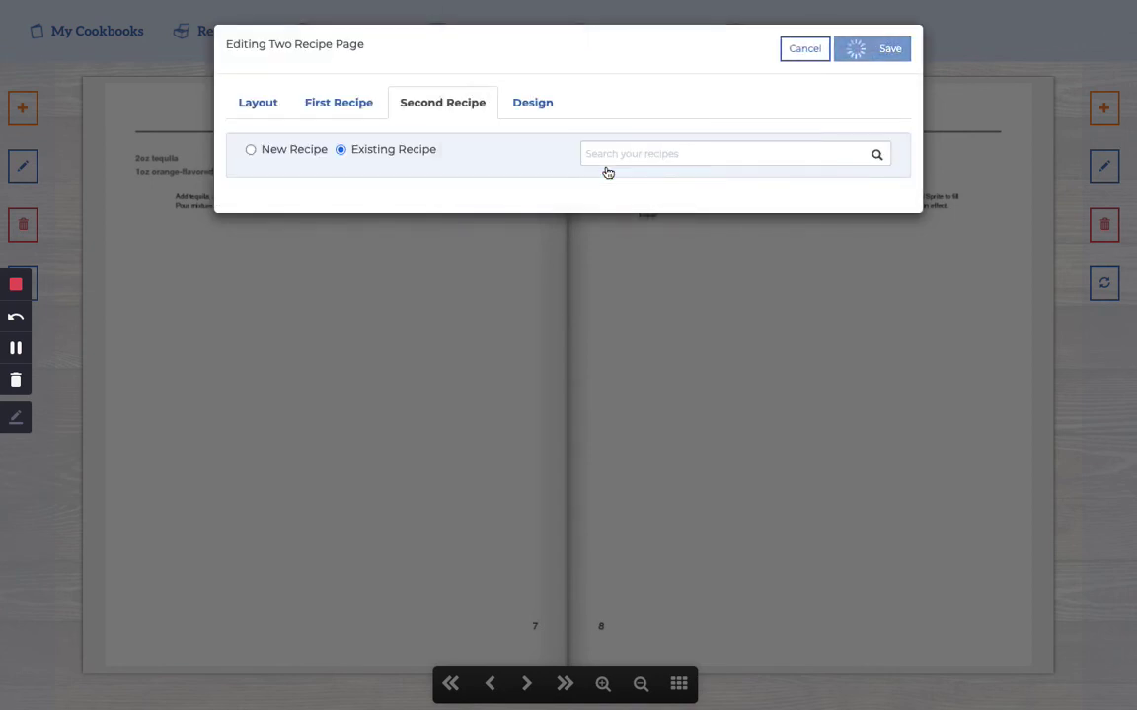
click(517, 103)
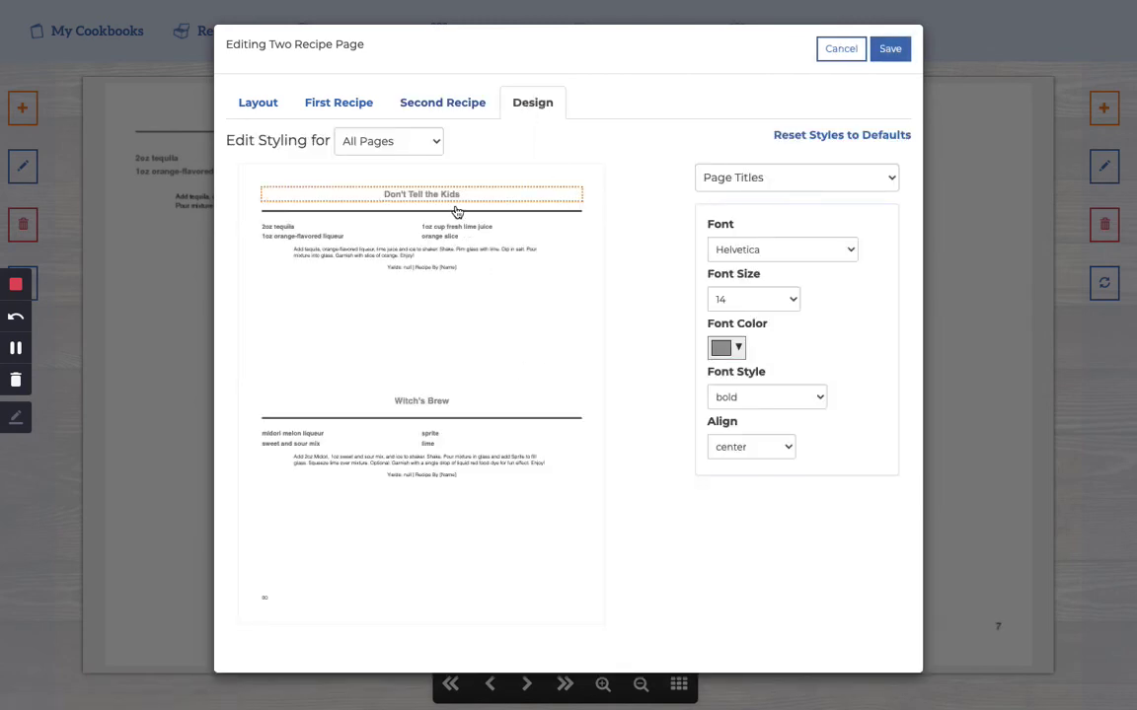
click(888, 52)
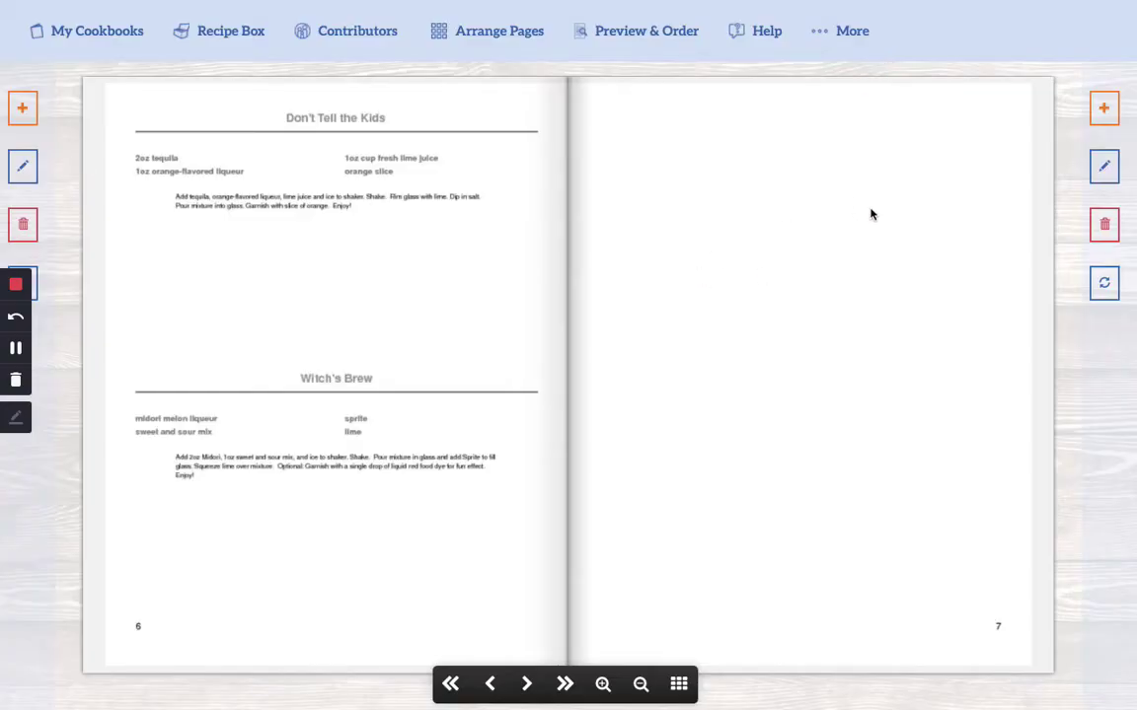
Delete the blank page 7 that follows the Don't Tell the Kids and Witch's Brew page
click(1097, 228)
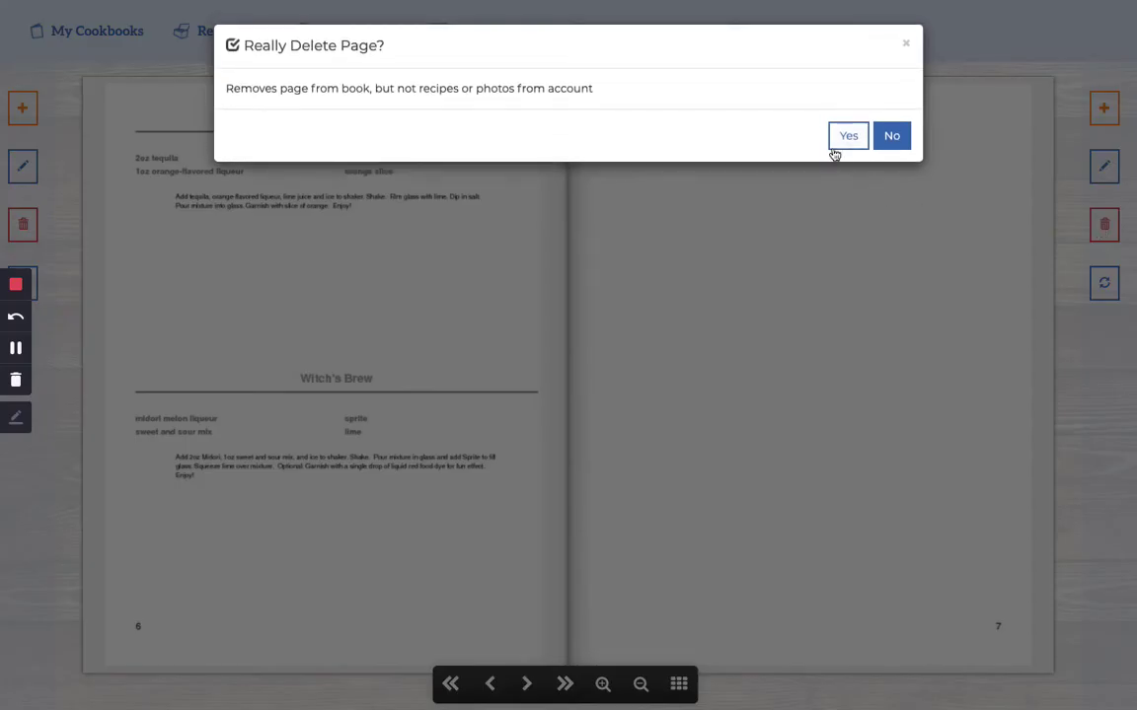
click(844, 130)
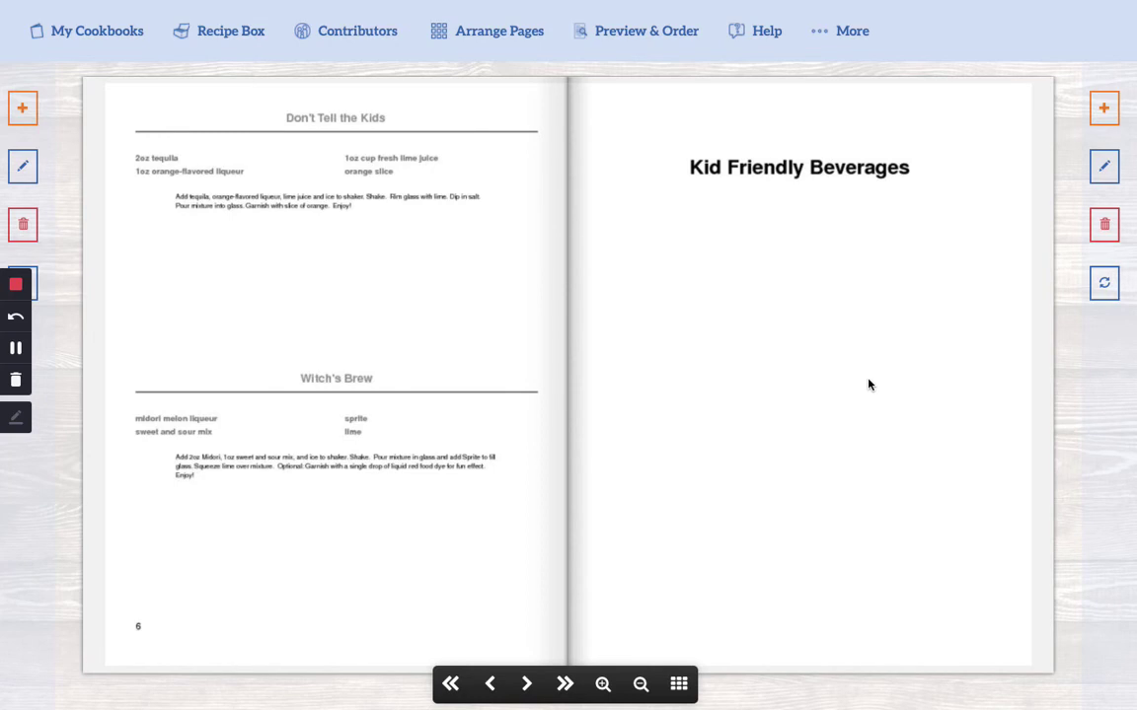
Page through the spreads from Adult Friendly Beverages to Appetizers and back to check the two-recipe pages and section order
click(522, 411)
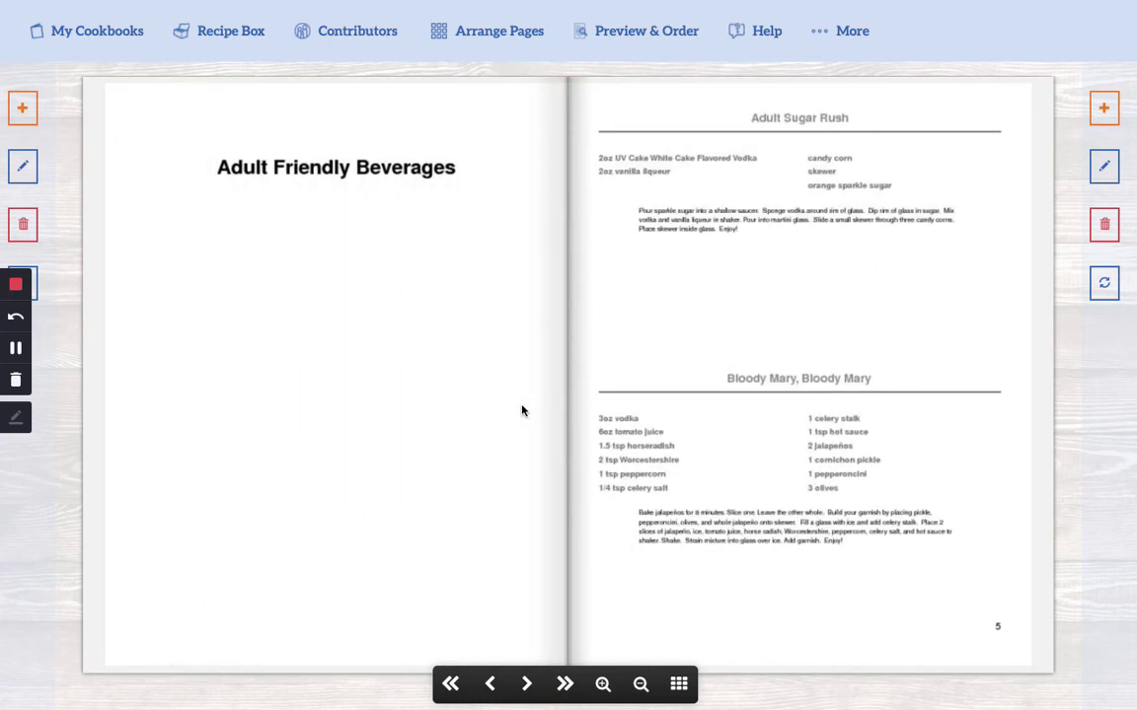
key(Right)
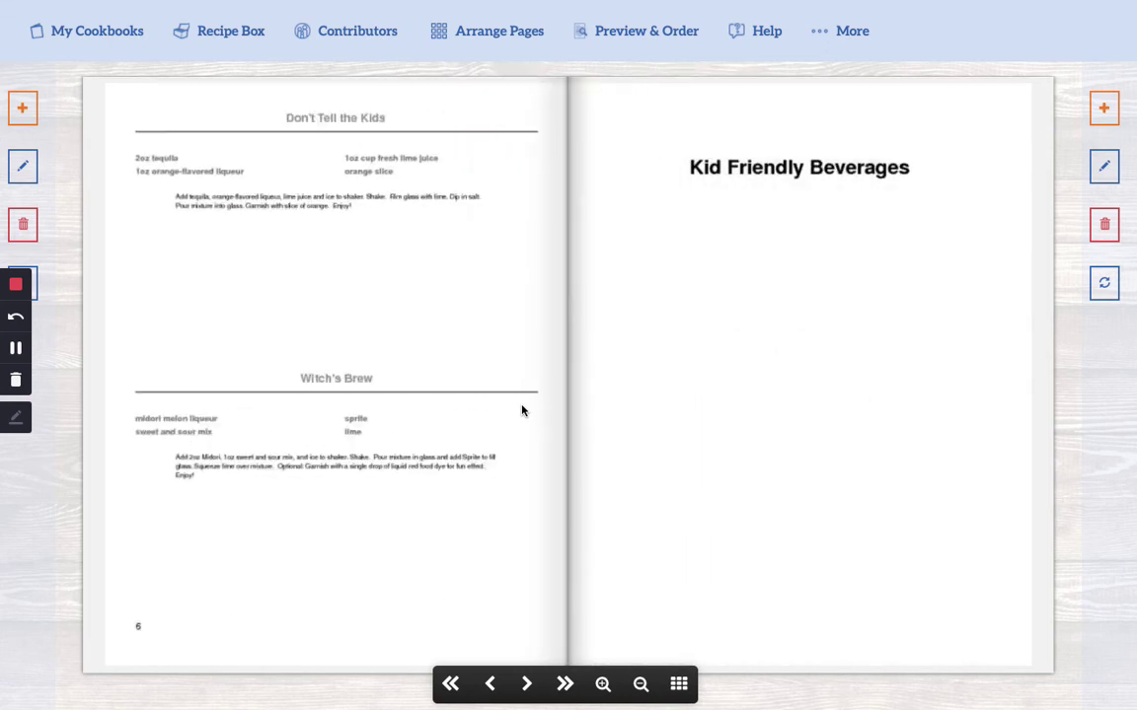
key(Right)
key(Right)
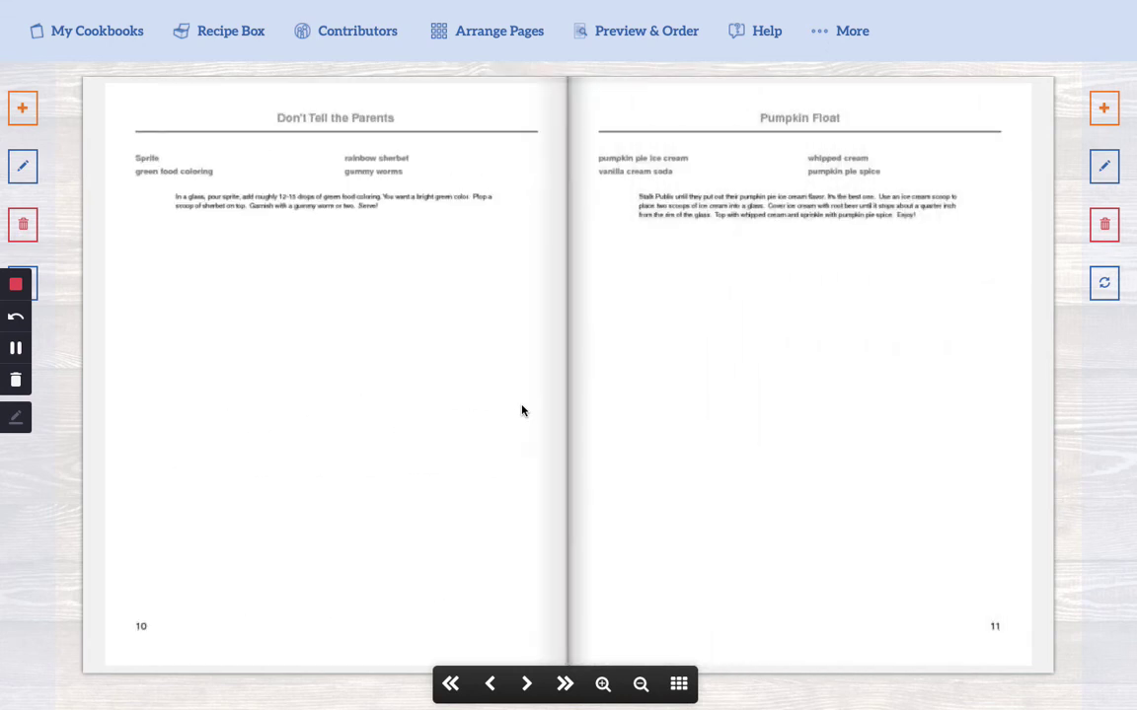
key(Right)
key(Right)
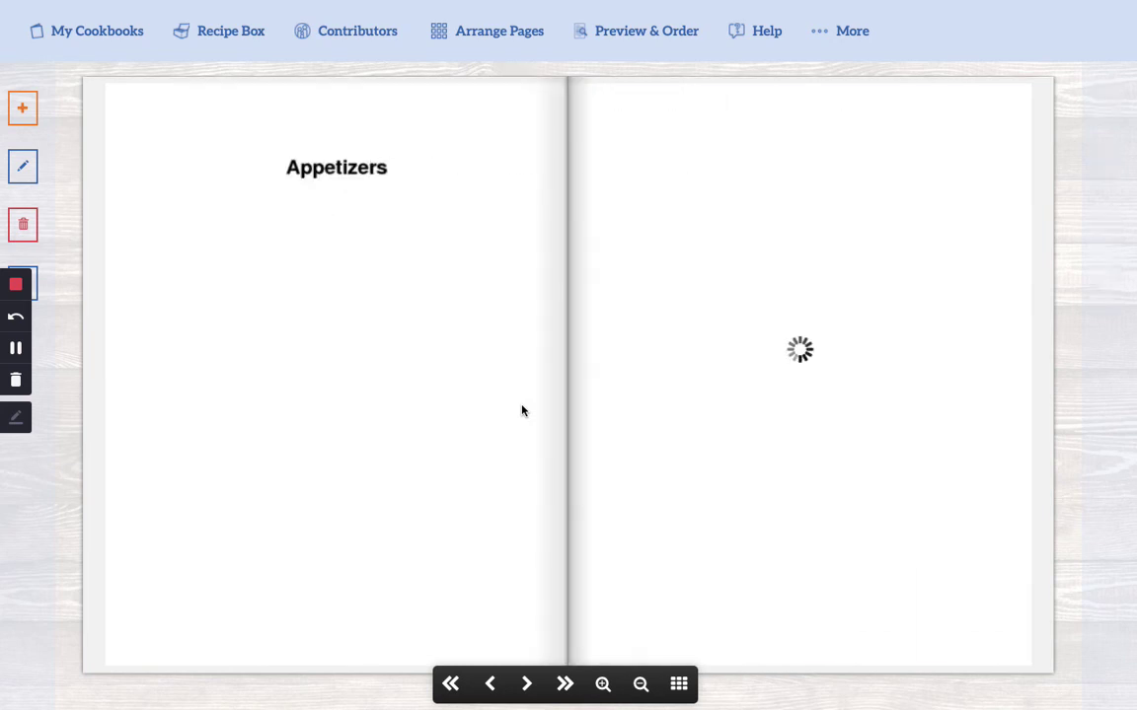
key(Right)
key(Left)
key(Left)
key(Left)
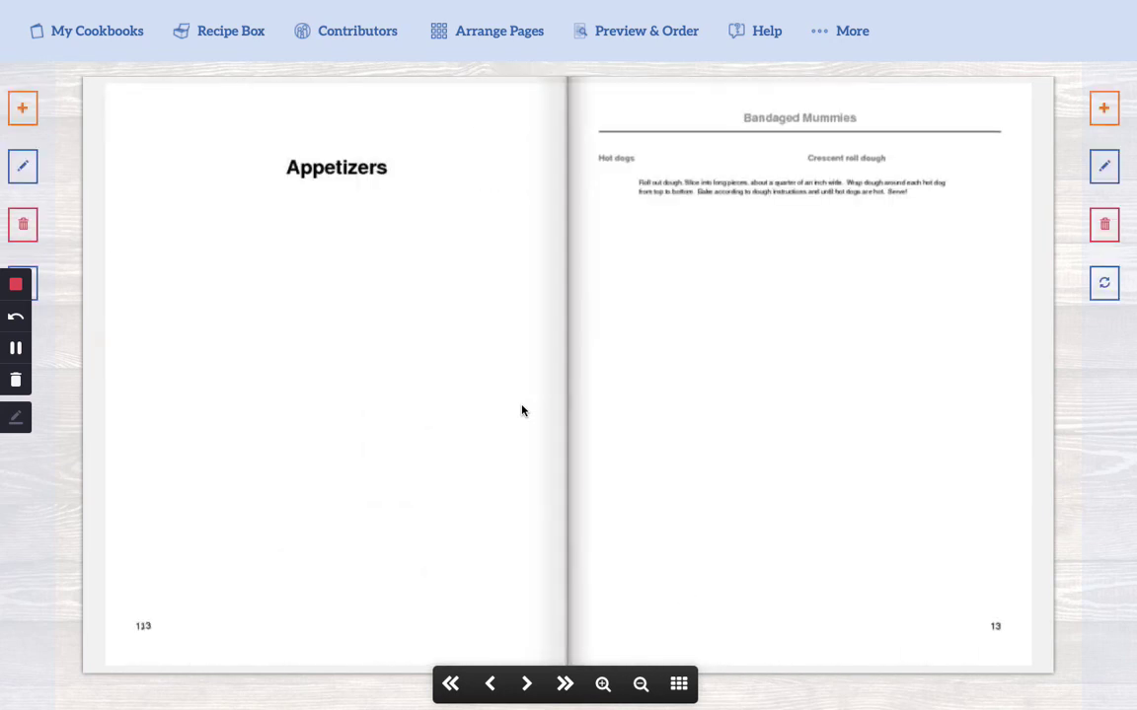
key(Left)
key(Left)
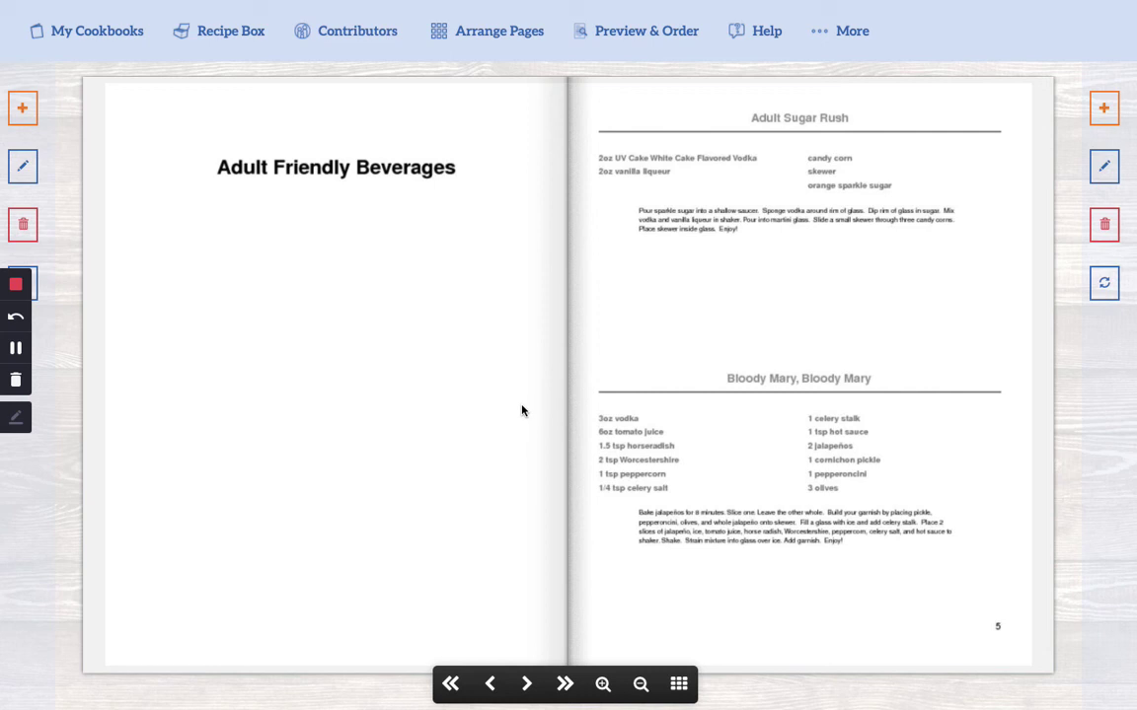
key(Right)
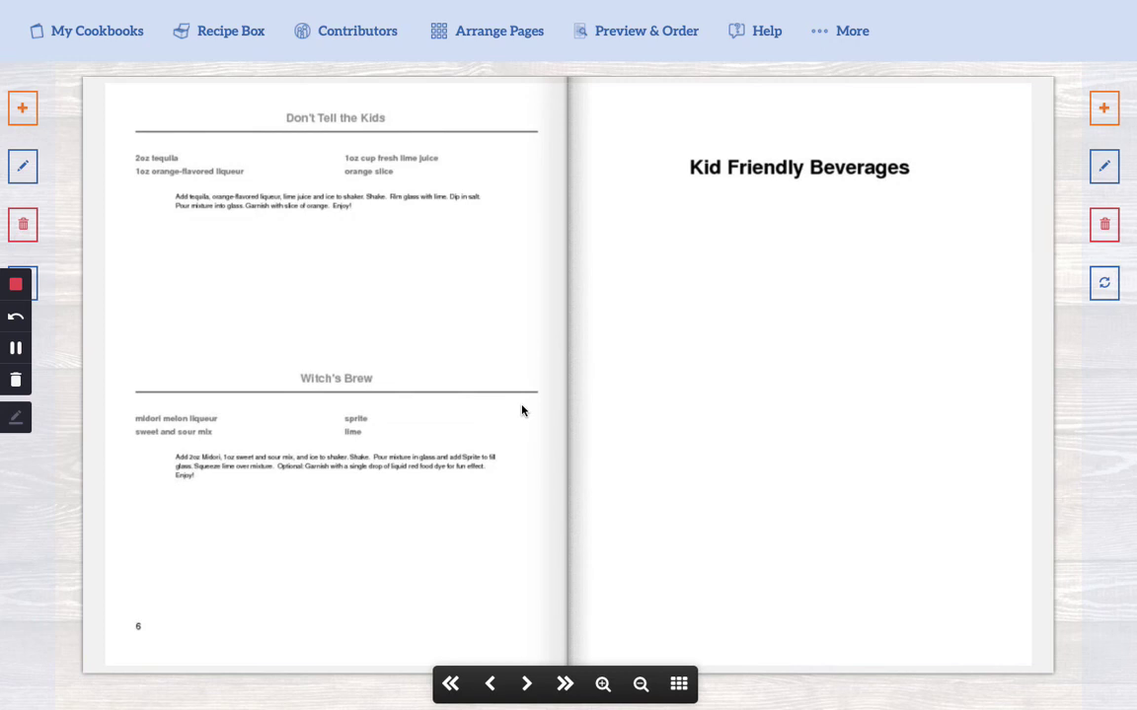